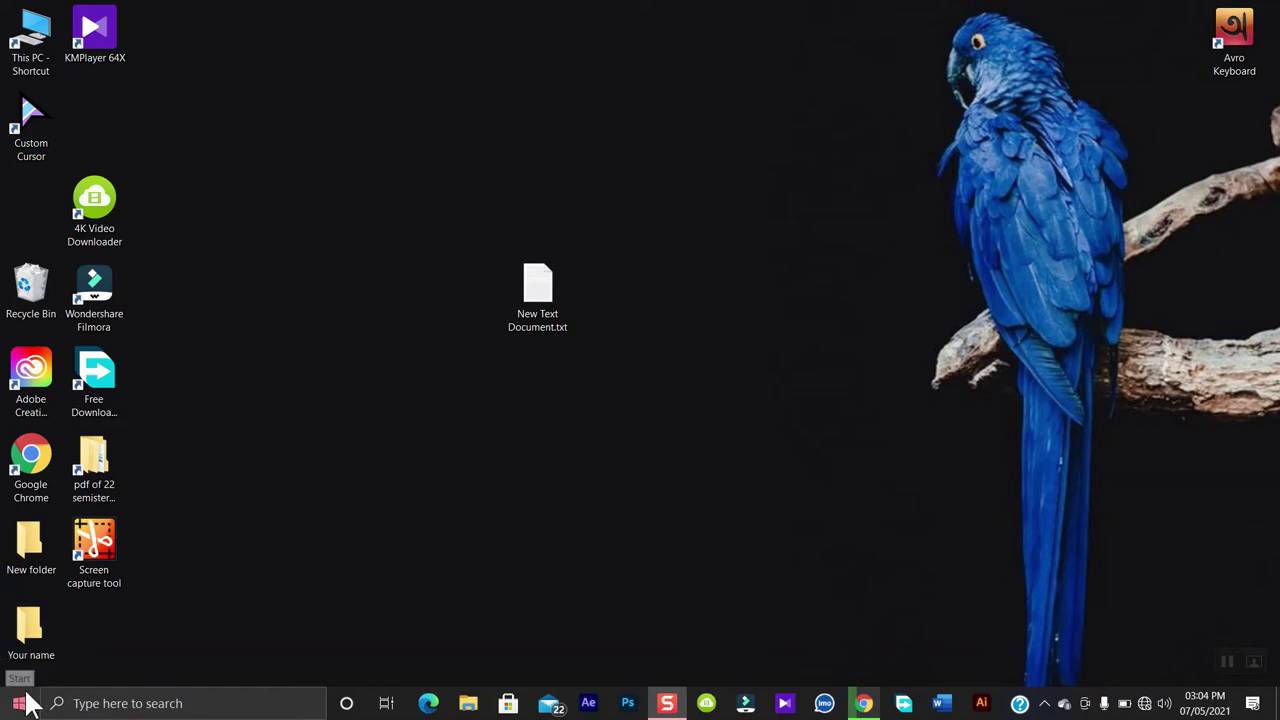
# - Open the mouse settings under Devices in Windows Settings
pyautogui.click(20, 703)
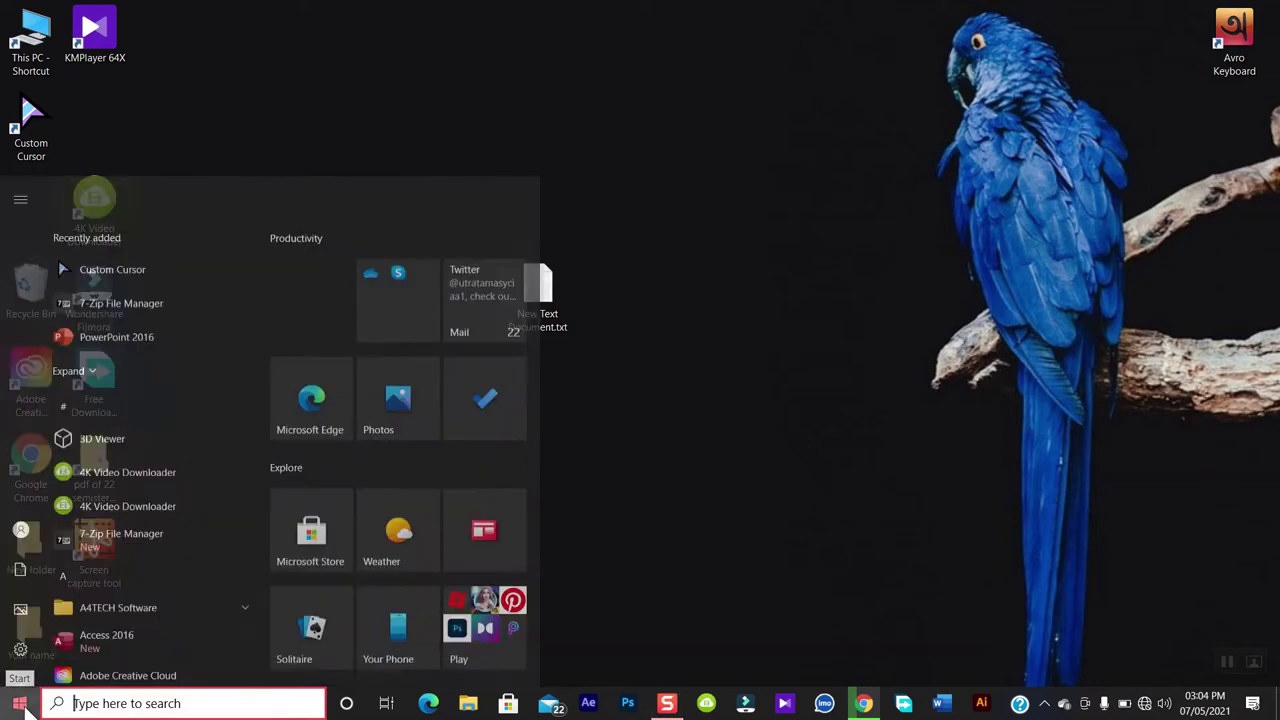
pyautogui.moveTo(28, 632)
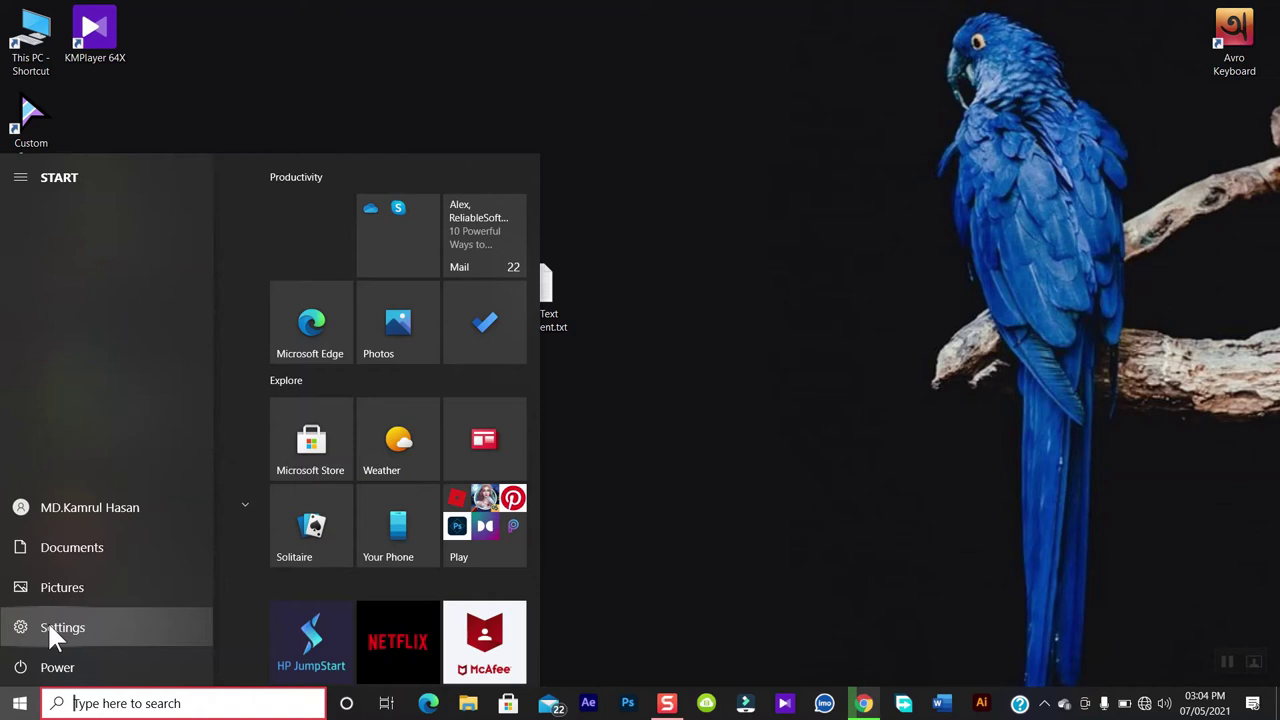
pyautogui.click(49, 630)
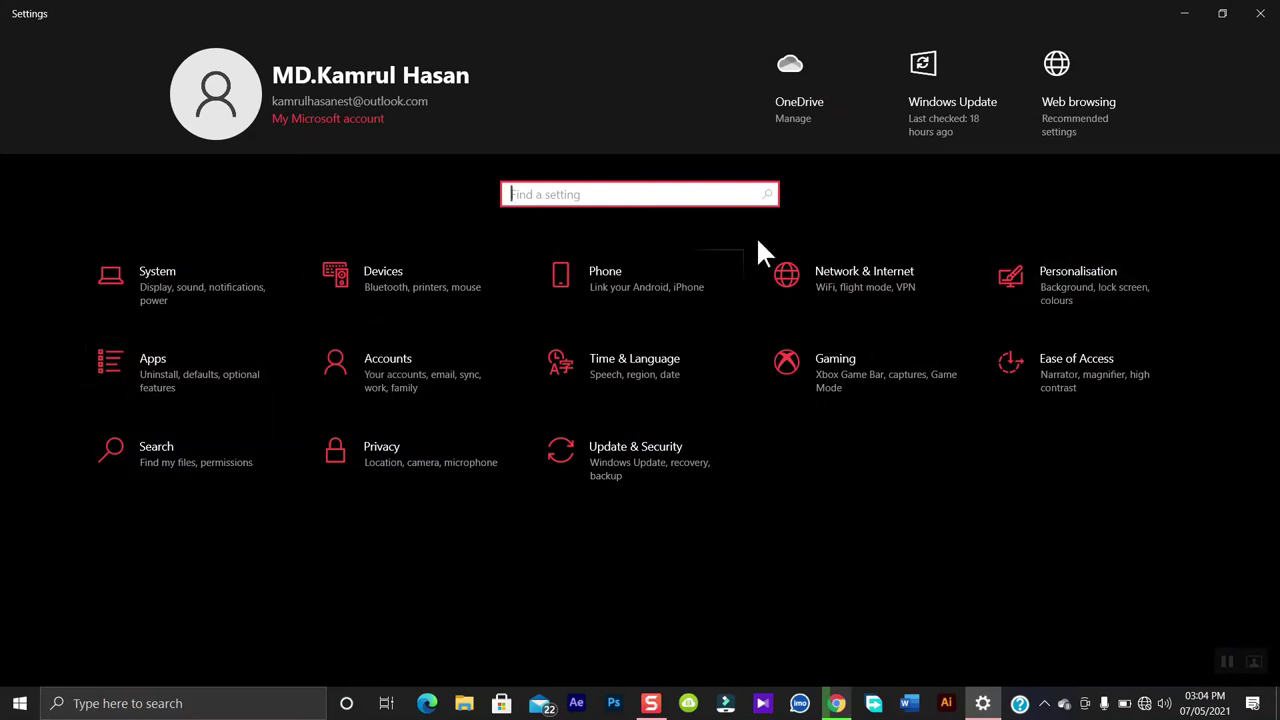
pyautogui.click(460, 281)
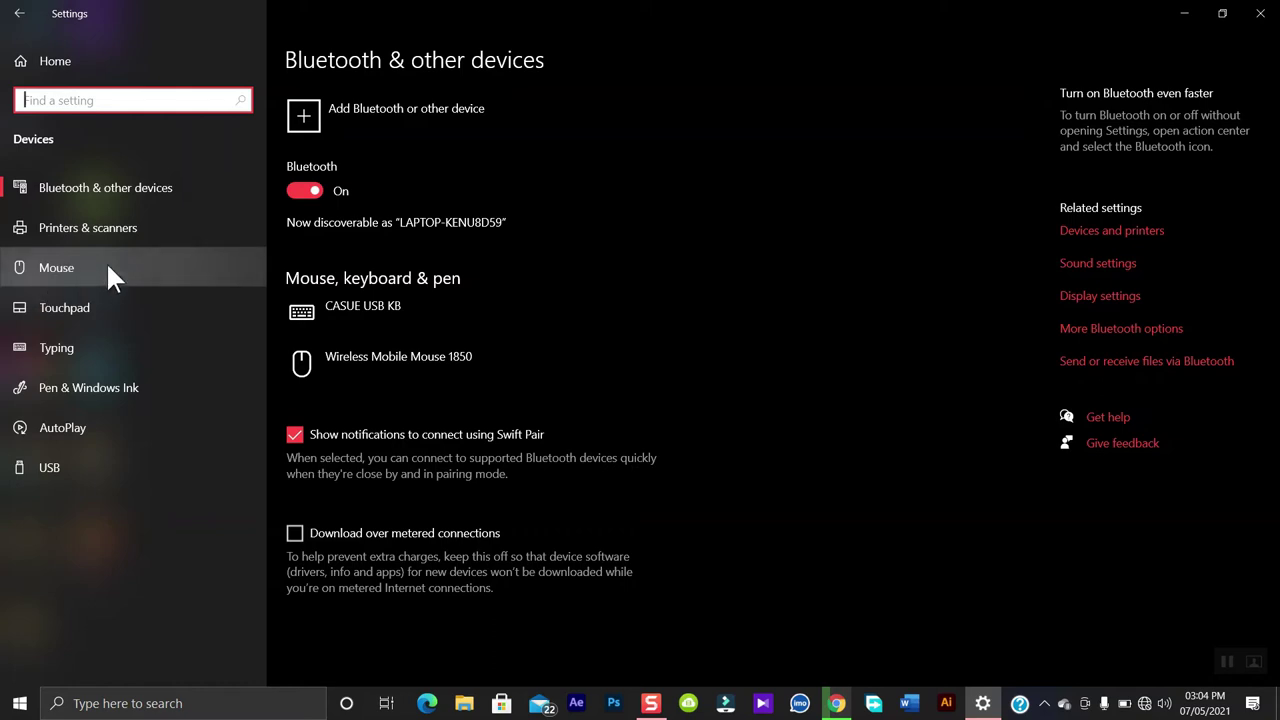
pyautogui.click(106, 261)
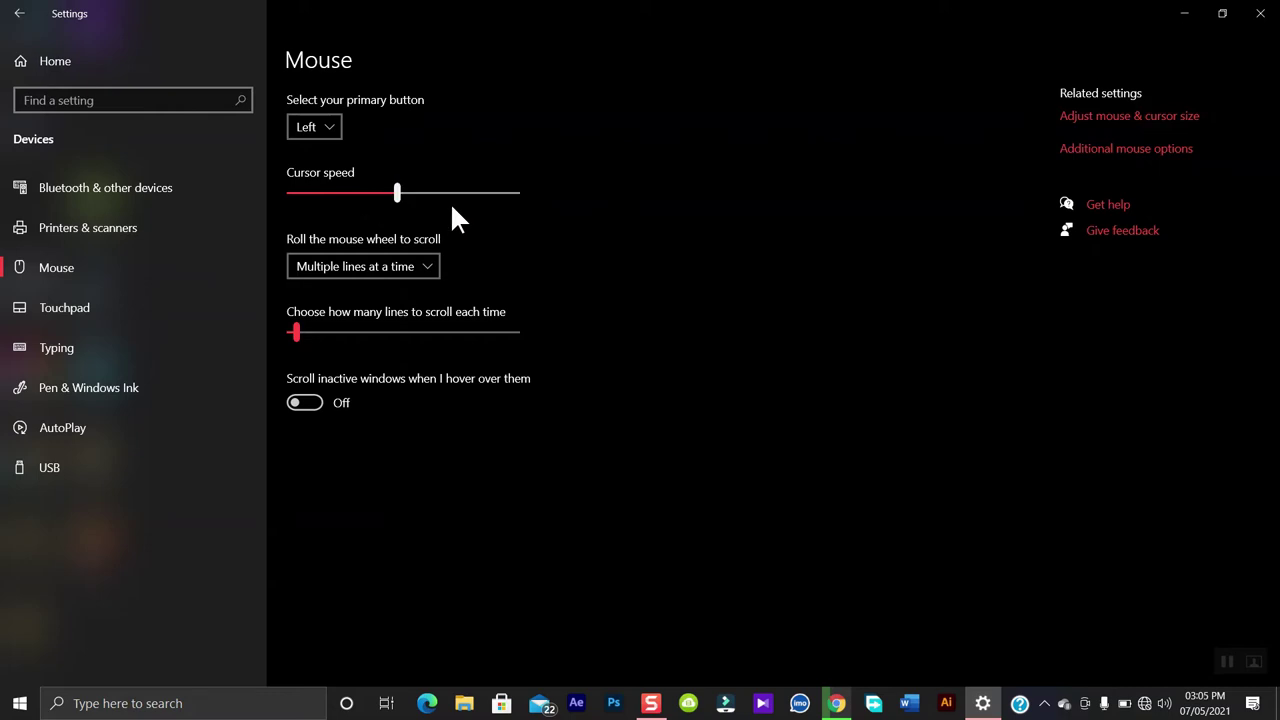
# - Test the cursor speed at its fastest and slowest, and leave it moderately above the midpoint
pyautogui.moveTo(392, 195); pyautogui.dragTo(757, 243)
pyautogui.moveTo(512, 194); pyautogui.dragTo(259, 240)
pyautogui.moveTo(291, 196); pyautogui.dragTo(439, 185)
# - In the additional mouse options, set the double-click speed to the fastest and bring up the pointer customisation list
pyautogui.click(1121, 156)
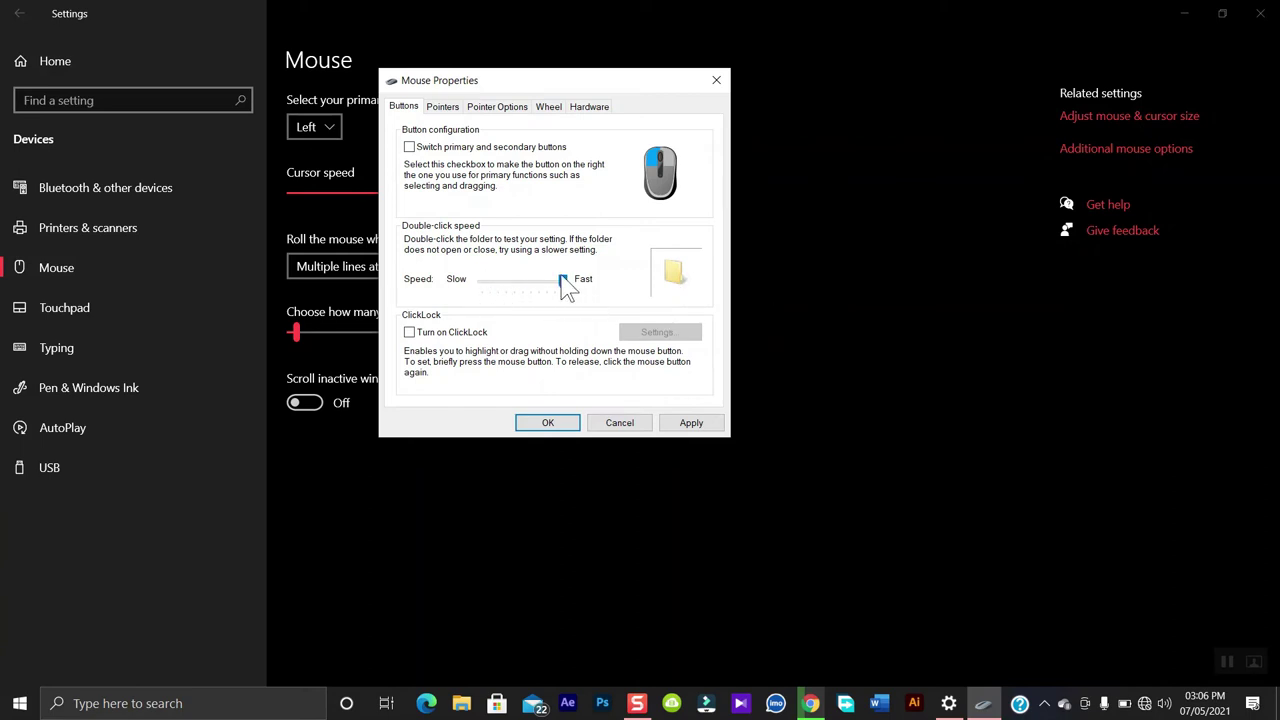
pyautogui.moveTo(561, 280); pyautogui.dragTo(564, 292)
pyautogui.click(449, 110)
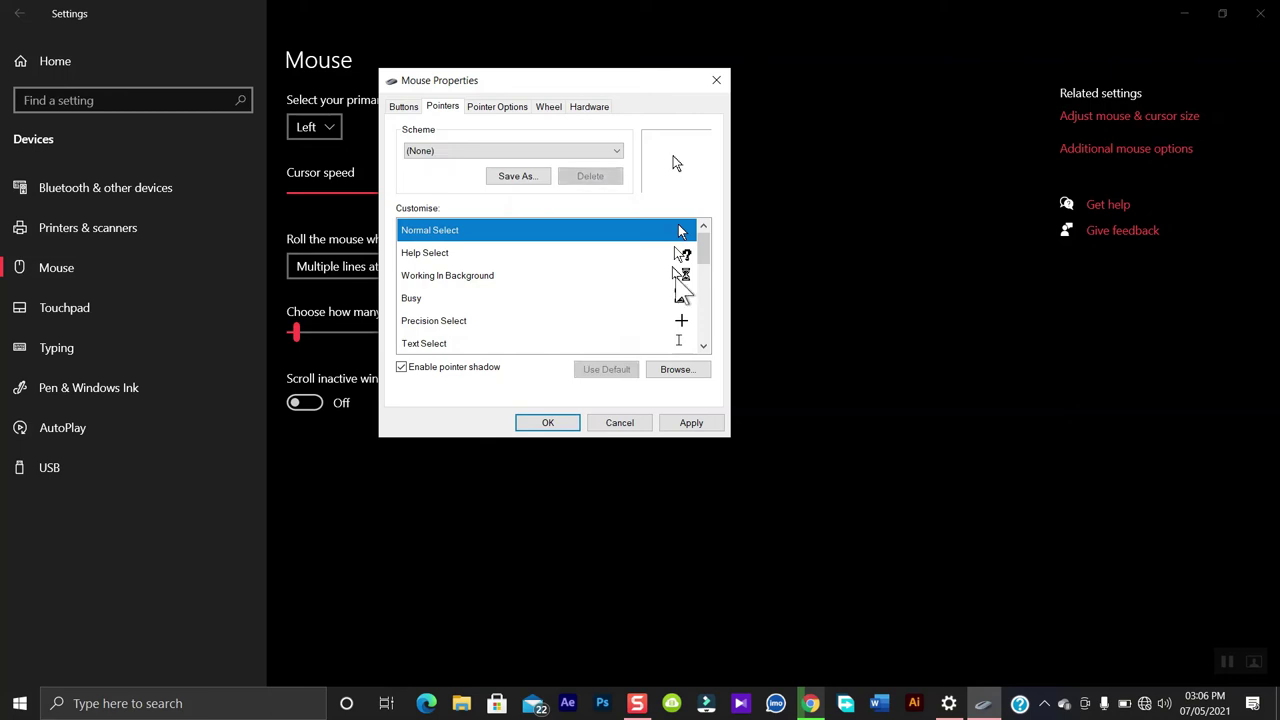
pyautogui.moveTo(703, 255)
pyautogui.mouseDown()
pyautogui.moveTo(709, 357)
pyautogui.moveTo(703, 250)
pyautogui.mouseUp()
# - Assign the wait_rm.cur cursor file to the Normal Select pointer and apply it
pyautogui.click(671, 375)
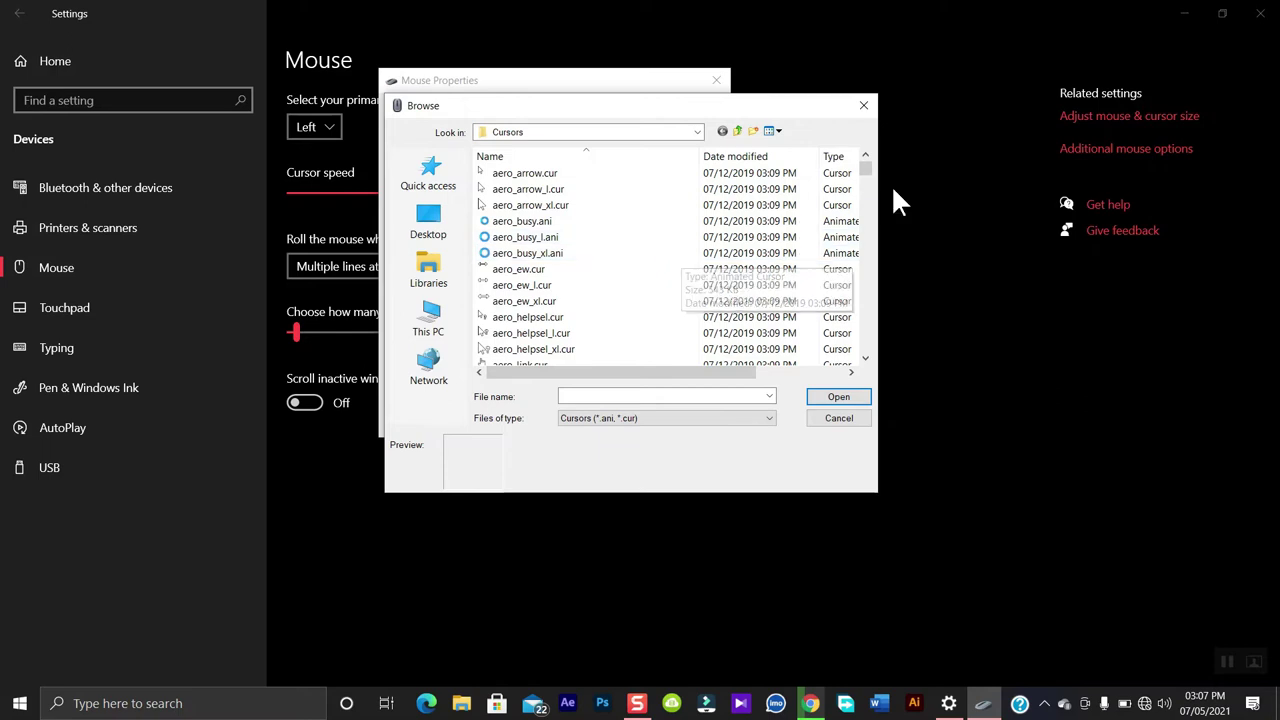
pyautogui.moveTo(864, 170); pyautogui.dragTo(870, 187)
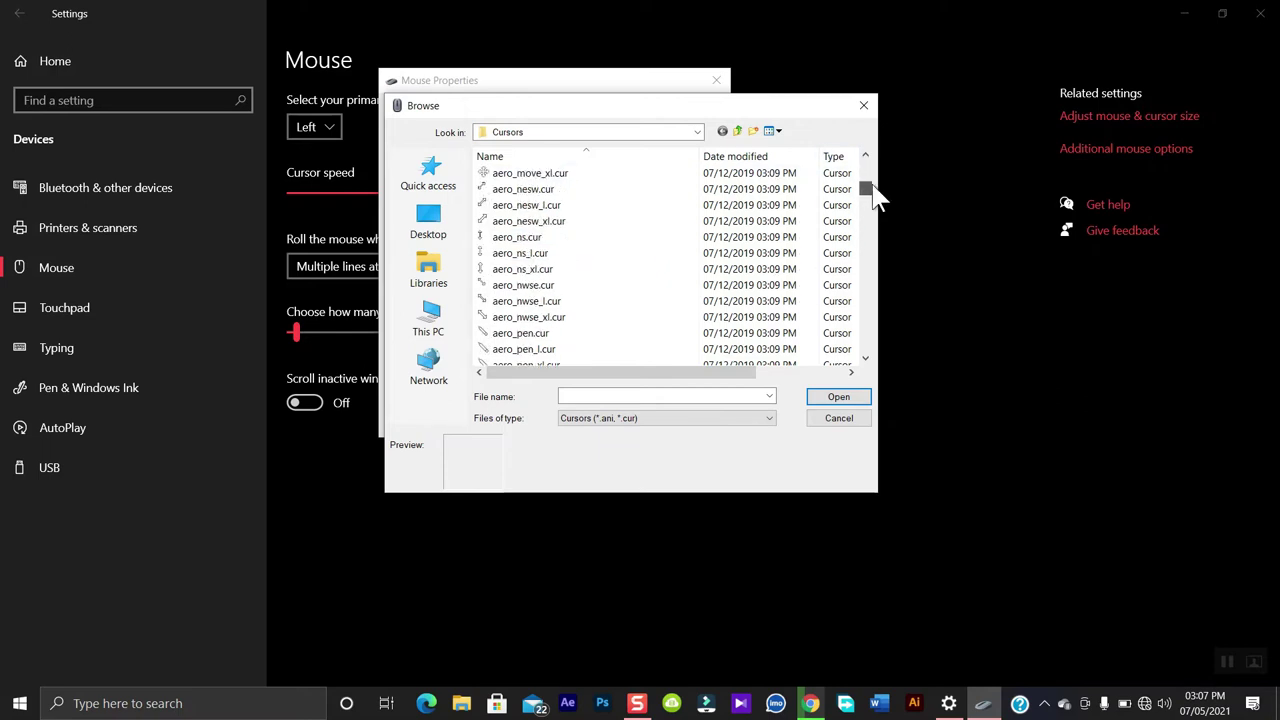
pyautogui.moveTo(873, 186); pyautogui.dragTo(864, 392)
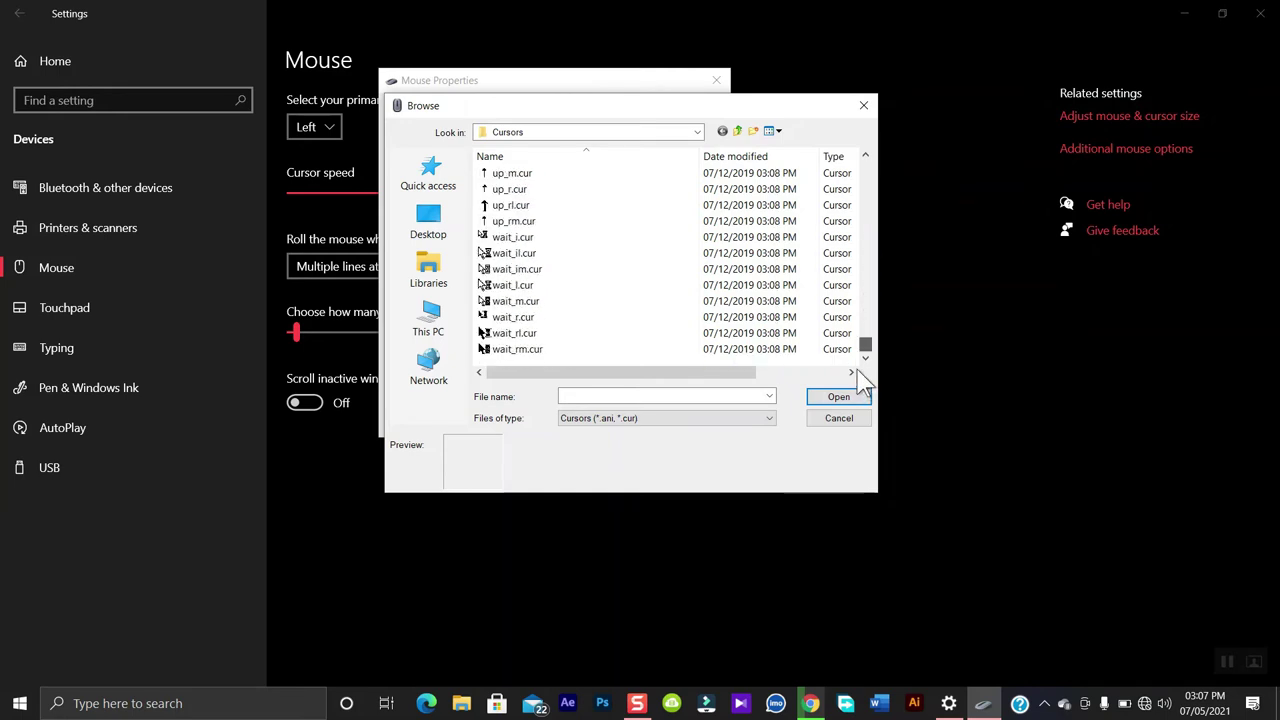
pyautogui.moveTo(866, 344); pyautogui.dragTo(854, 391)
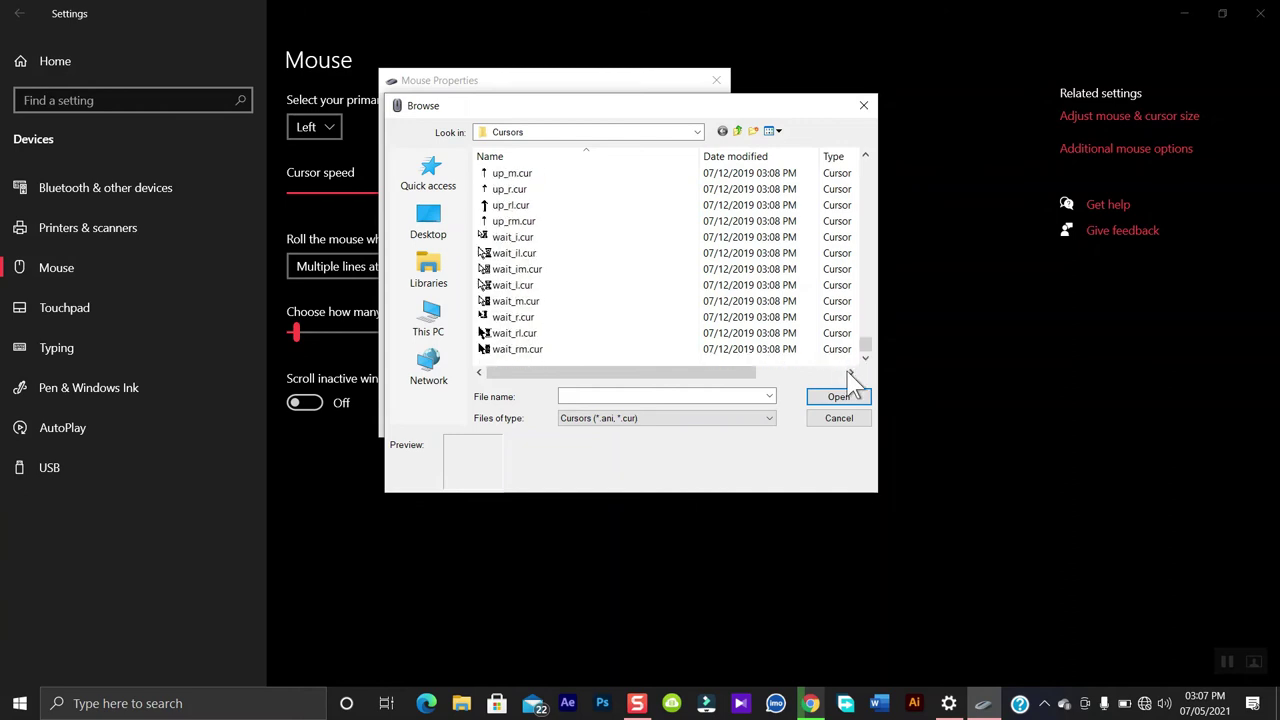
pyautogui.click(512, 352)
pyautogui.click(846, 396)
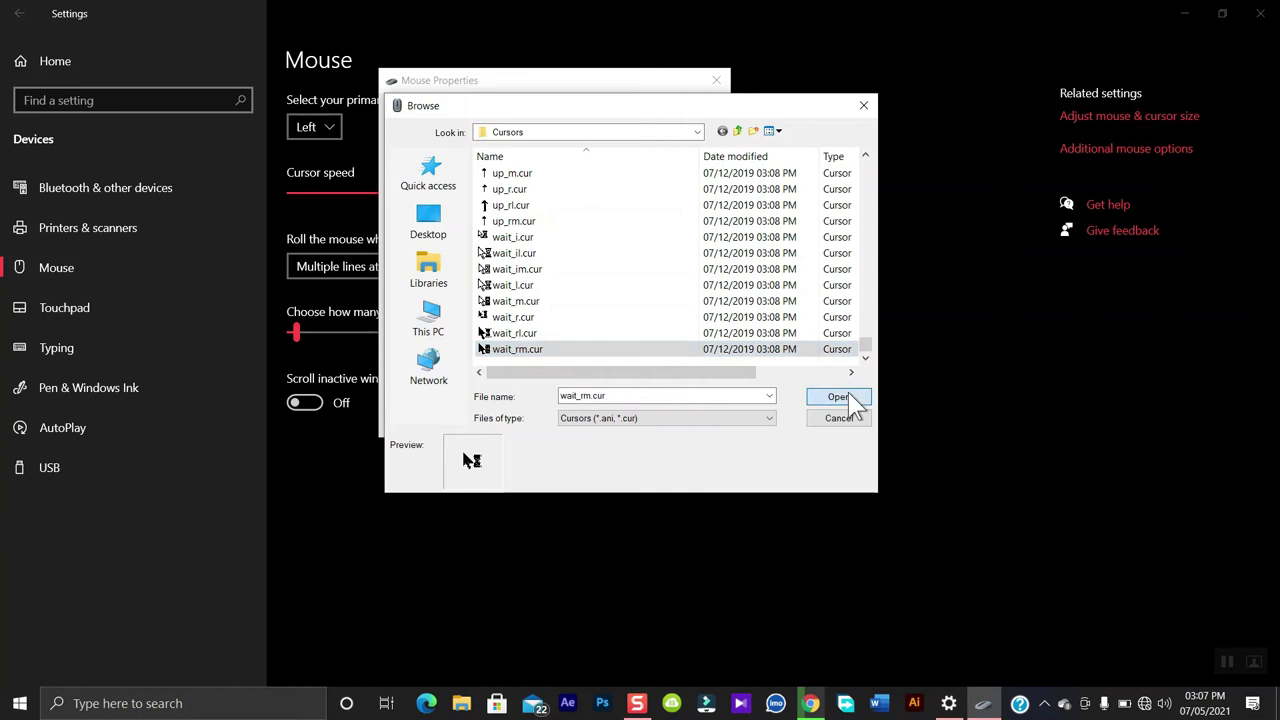
pyautogui.click(691, 423)
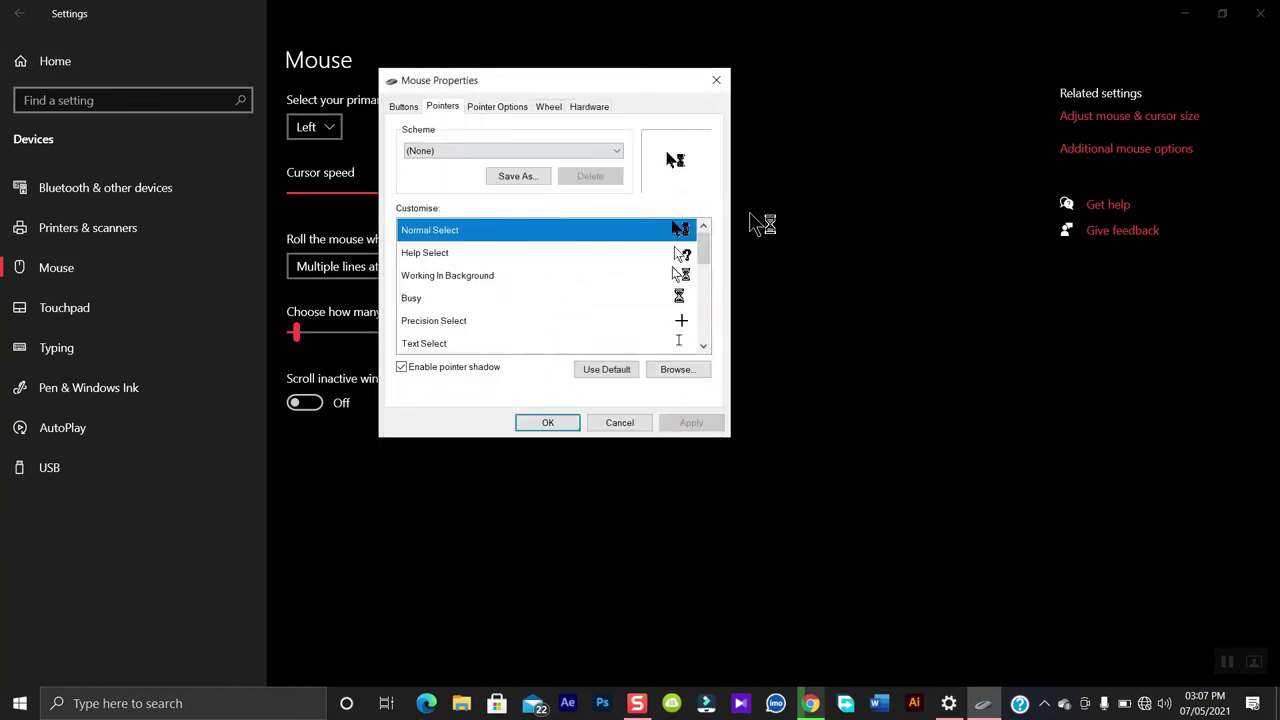
# - Assign the pen_rl.cur cursor file to the Normal Select pointer and apply it
pyautogui.click(677, 370)
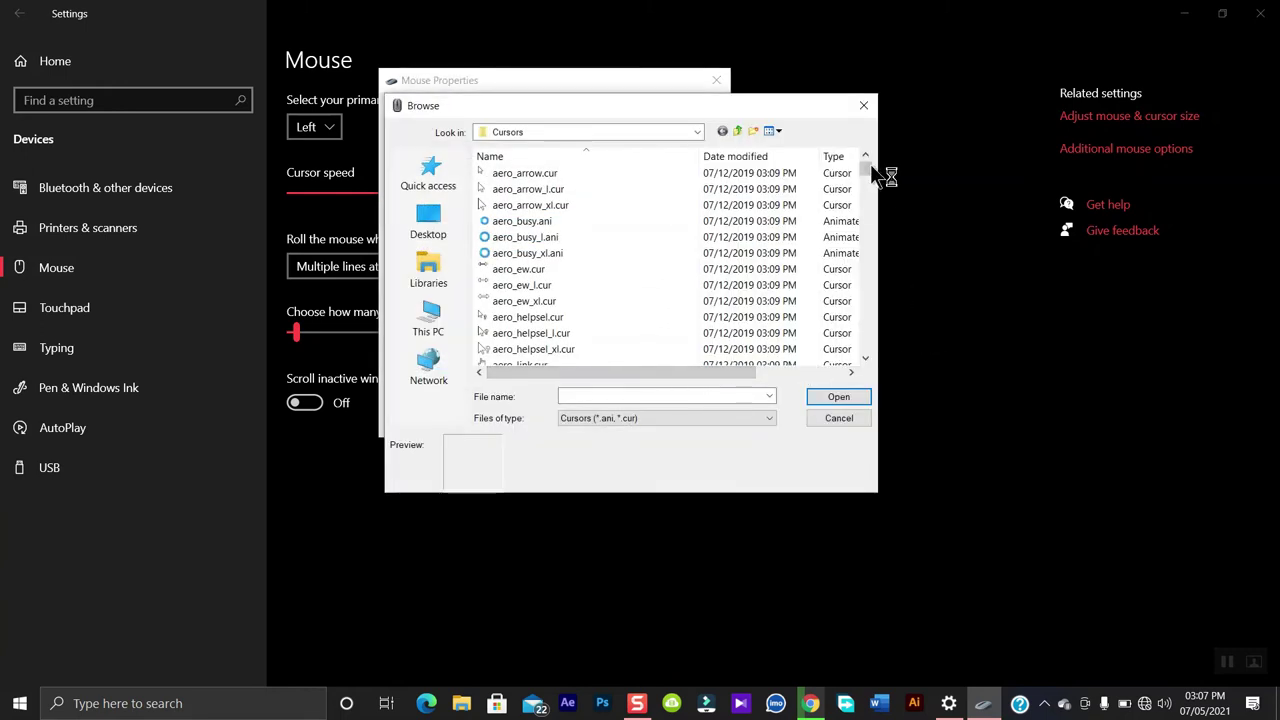
pyautogui.moveTo(865, 168); pyautogui.dragTo(867, 282)
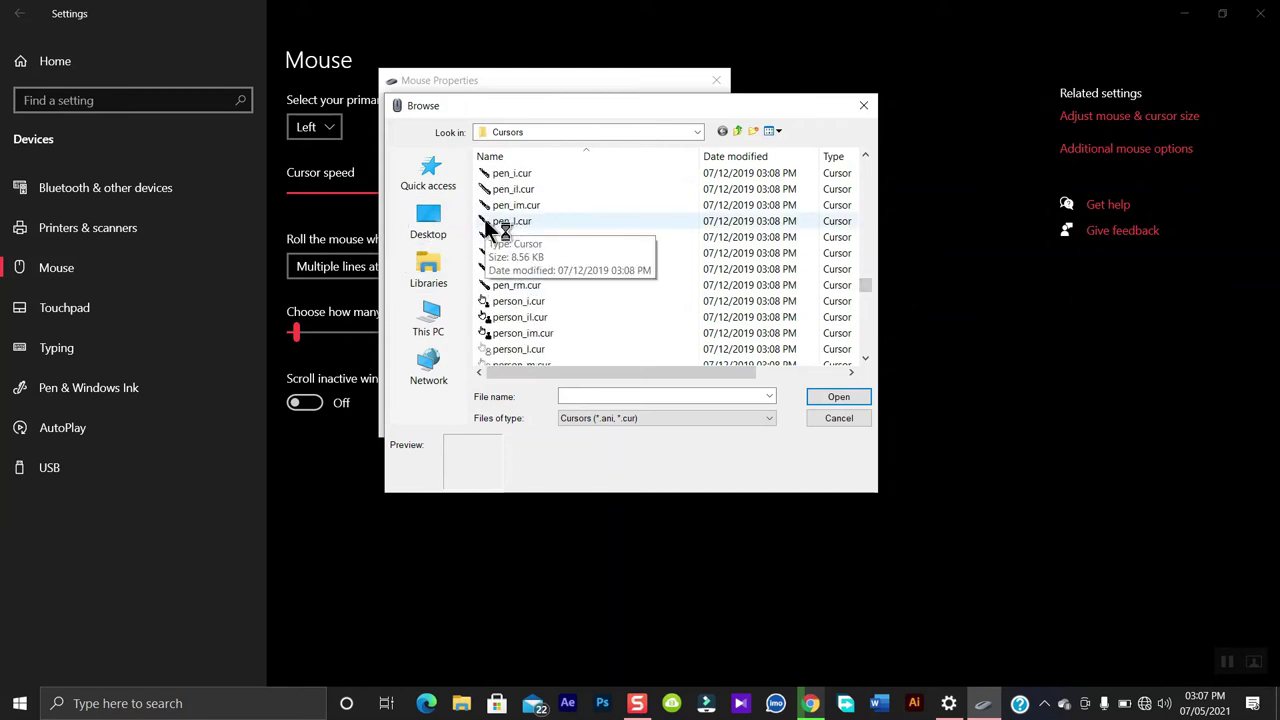
pyautogui.click(507, 270)
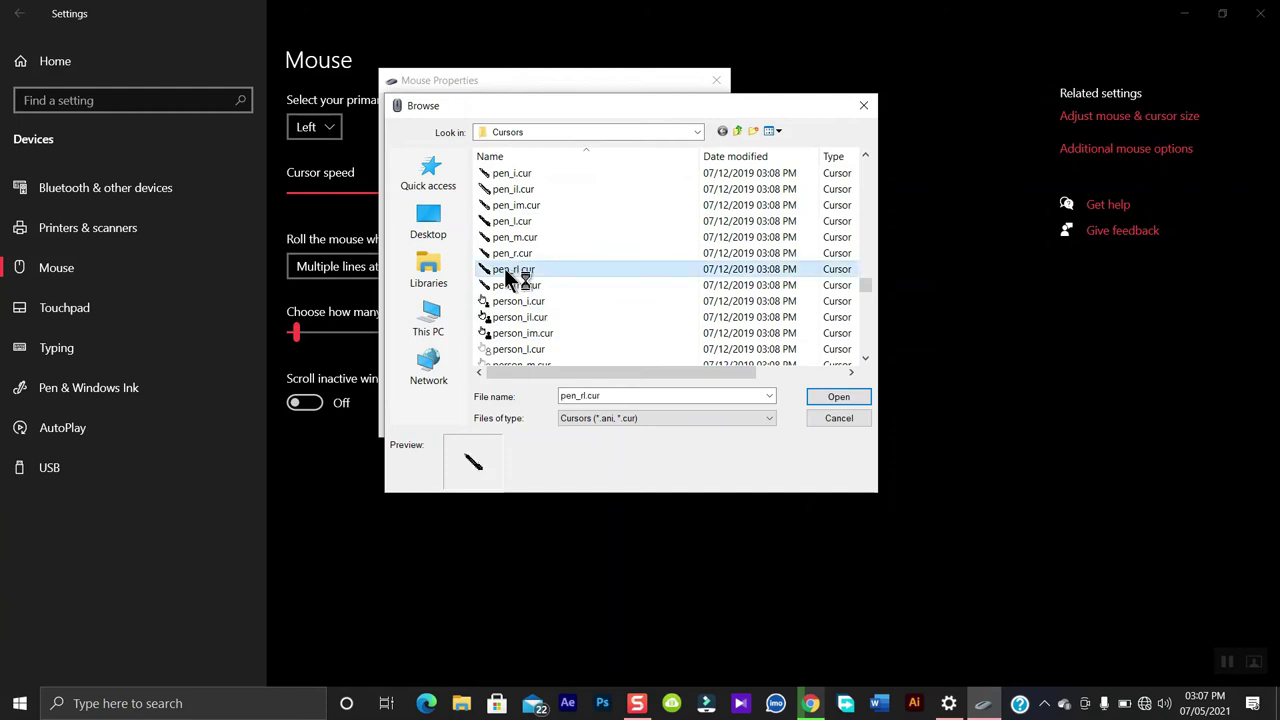
pyautogui.click(850, 398)
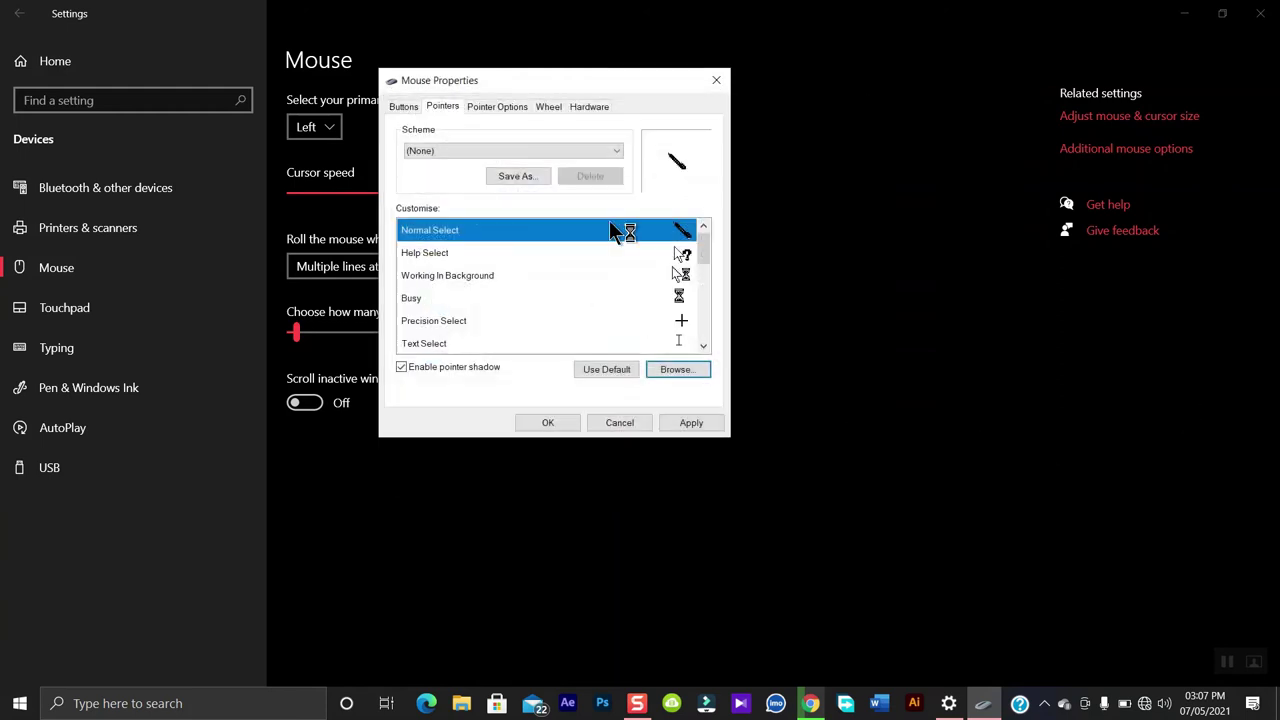
pyautogui.click(691, 423)
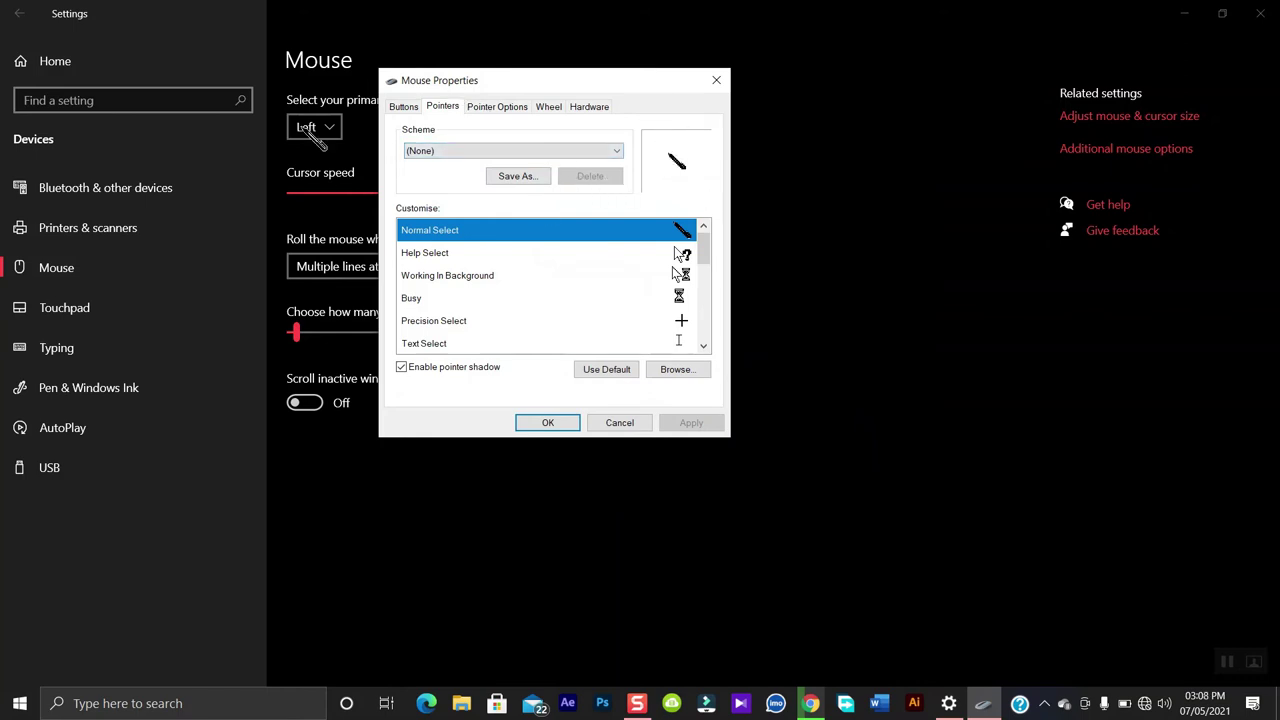
# - Assign the person_rm.cur cursor file to the Normal Select pointer and apply it
pyautogui.click(676, 372)
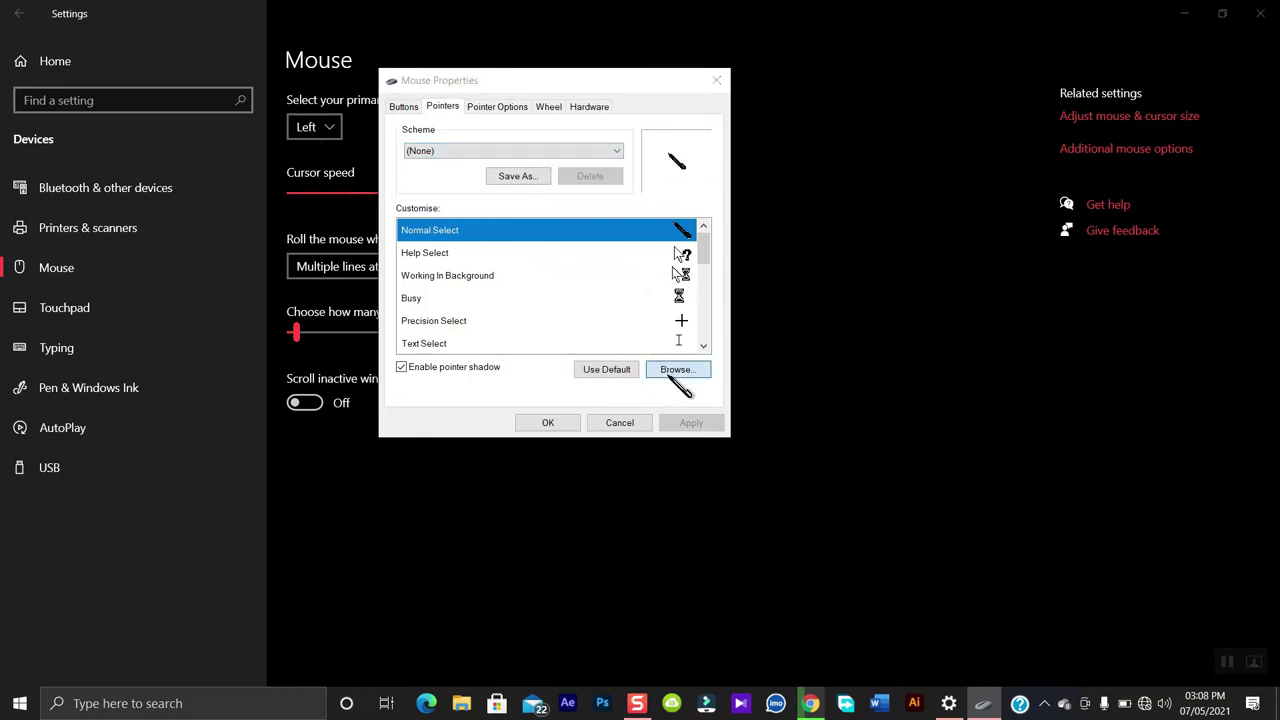
pyautogui.moveTo(866, 172); pyautogui.dragTo(882, 288)
pyautogui.moveTo(870, 297)
pyautogui.mouseDown()
pyautogui.moveTo(870, 312)
pyautogui.moveTo(870, 292)
pyautogui.mouseUp()
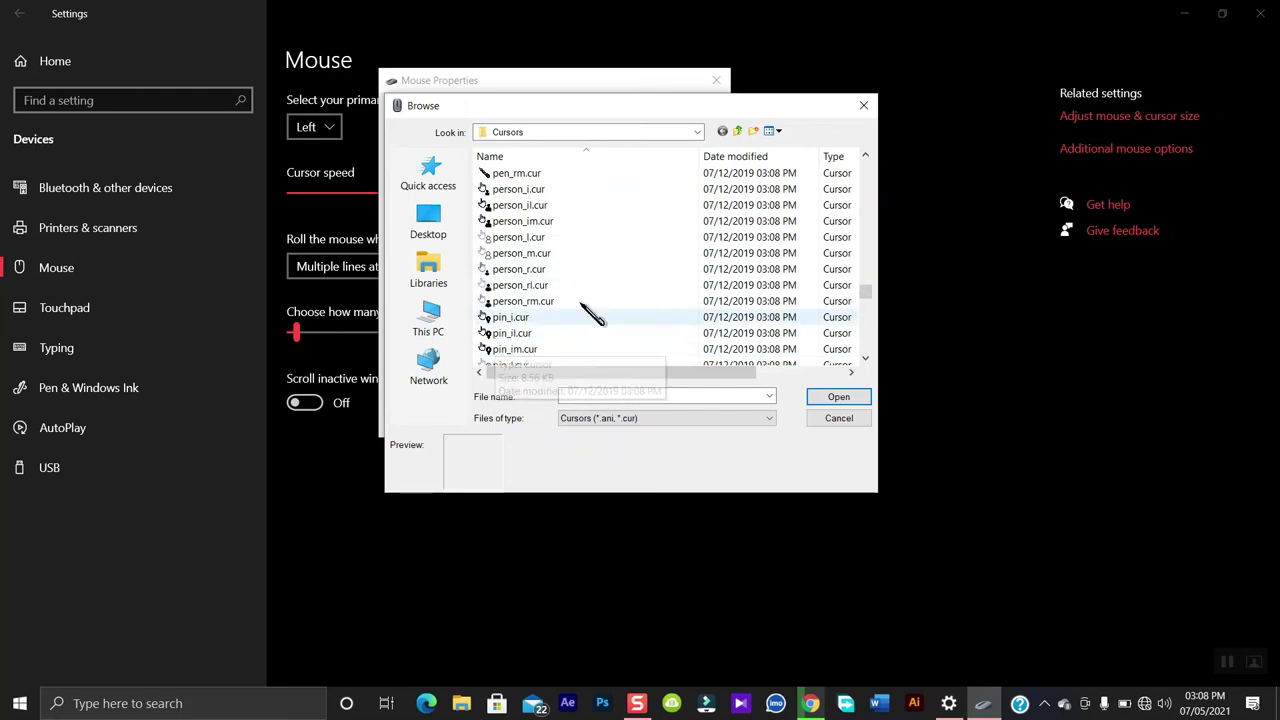
pyautogui.click(500, 302)
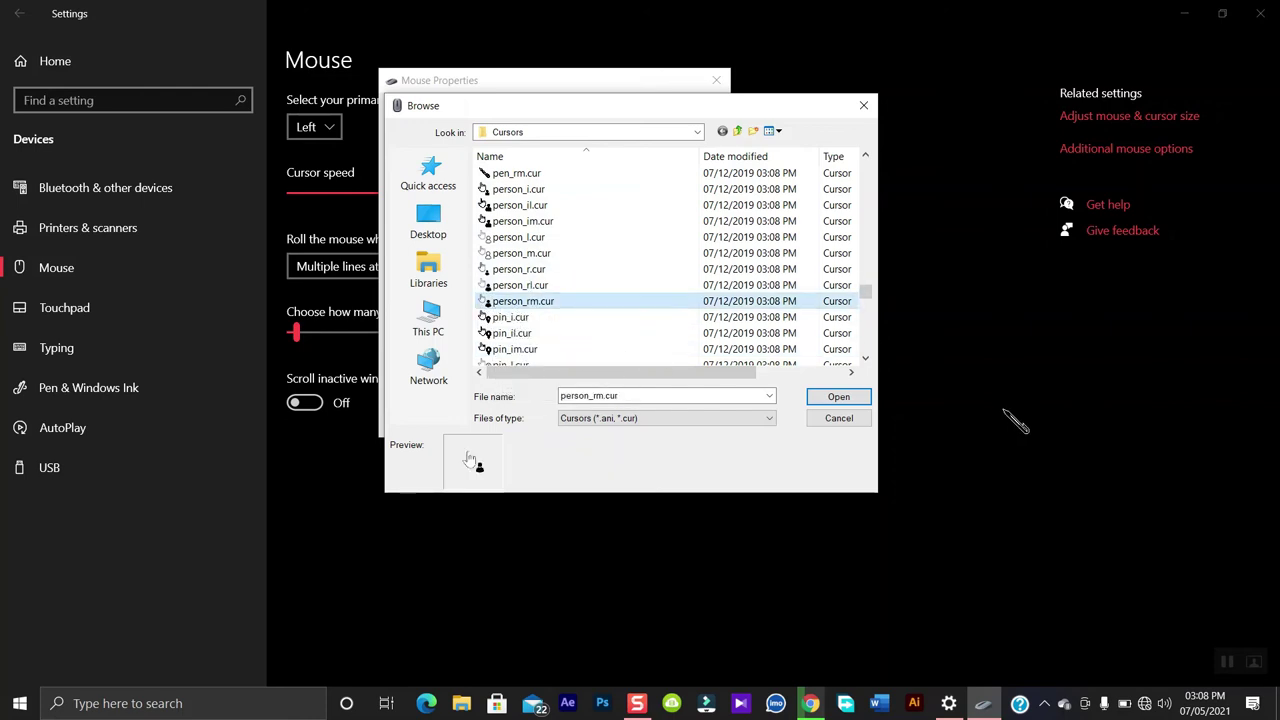
pyautogui.click(856, 397)
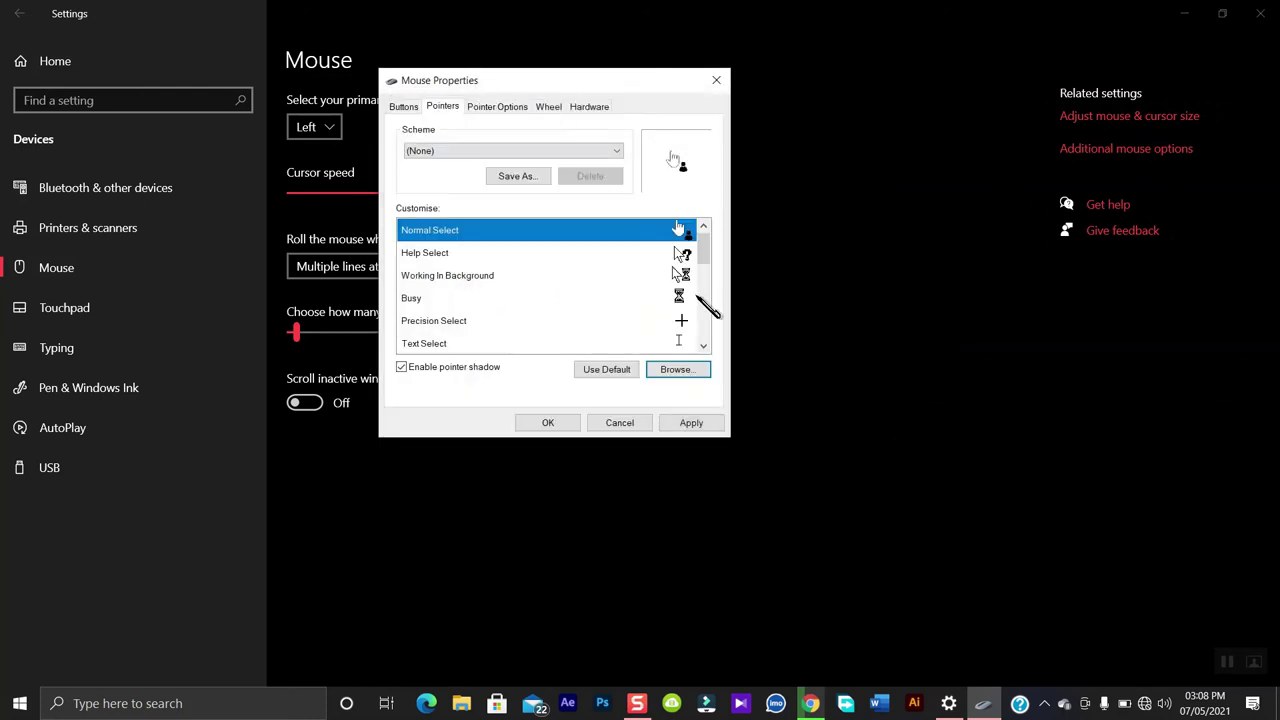
pyautogui.click(701, 423)
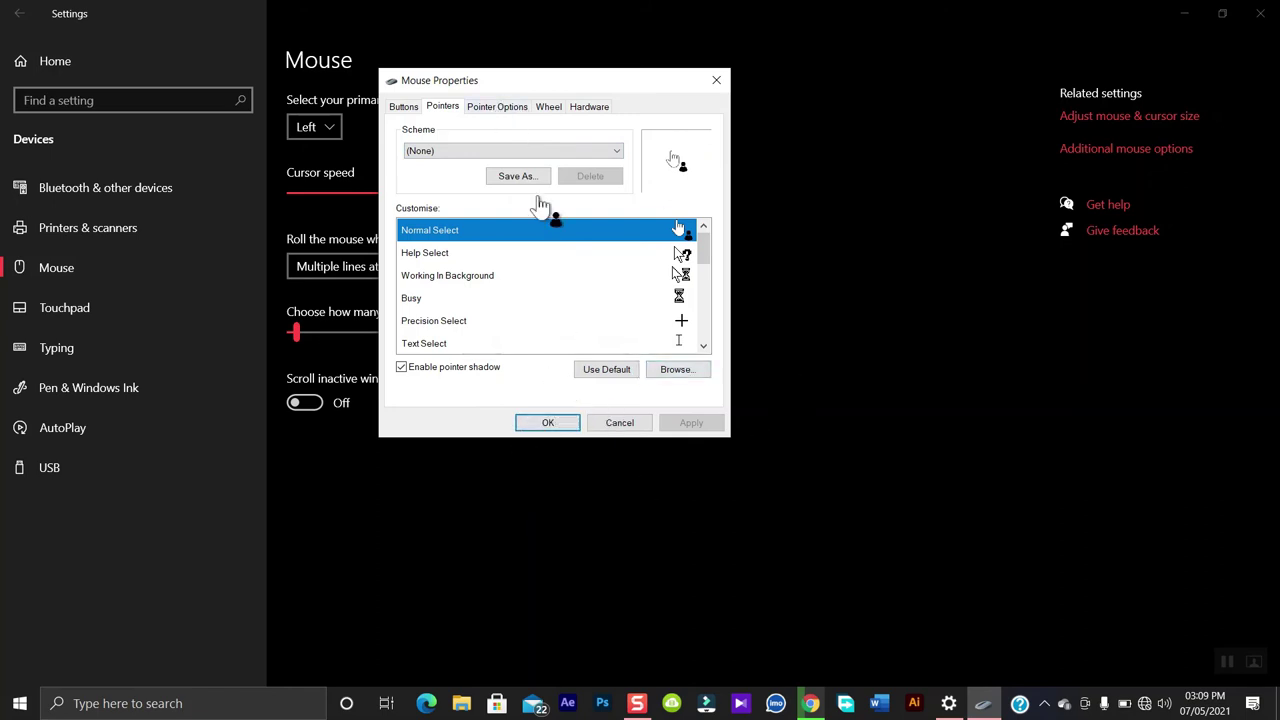
# - Examine the pointer speed, Snap To and visibility options in the mouse properties
pyautogui.click(497, 107)
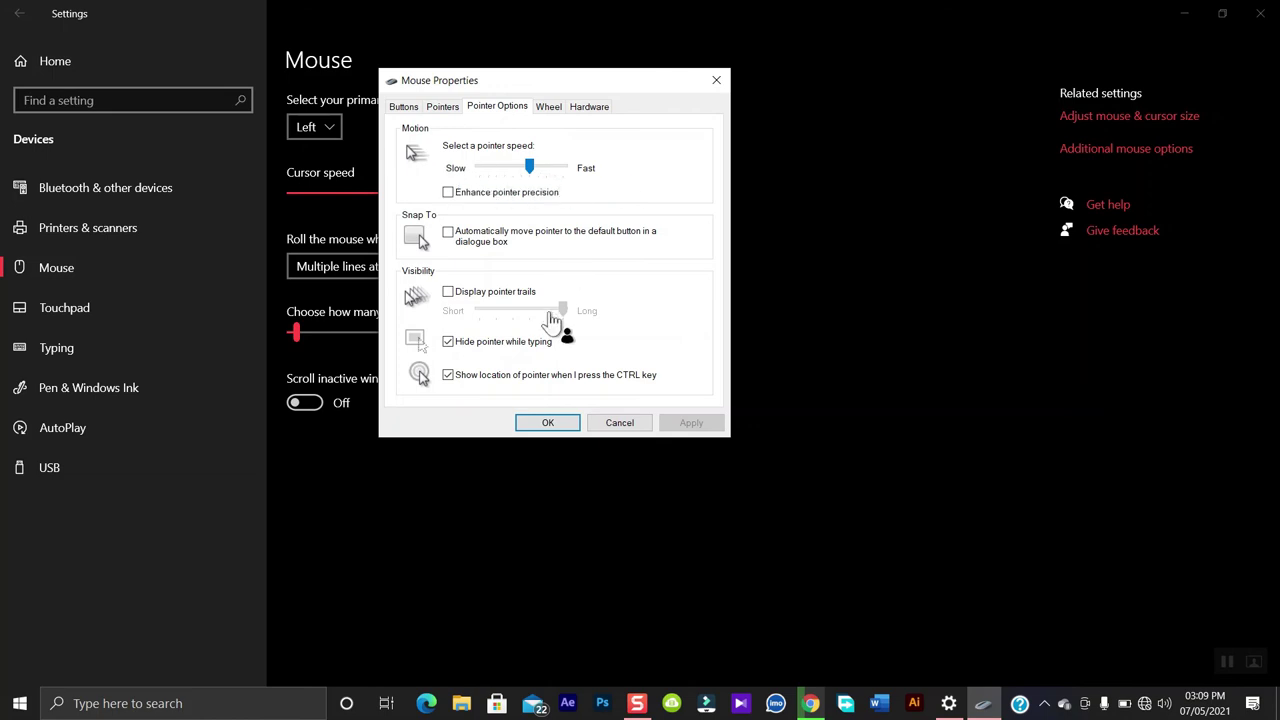
pyautogui.press('Left')
pyautogui.press('Left')
pyautogui.press('Left')
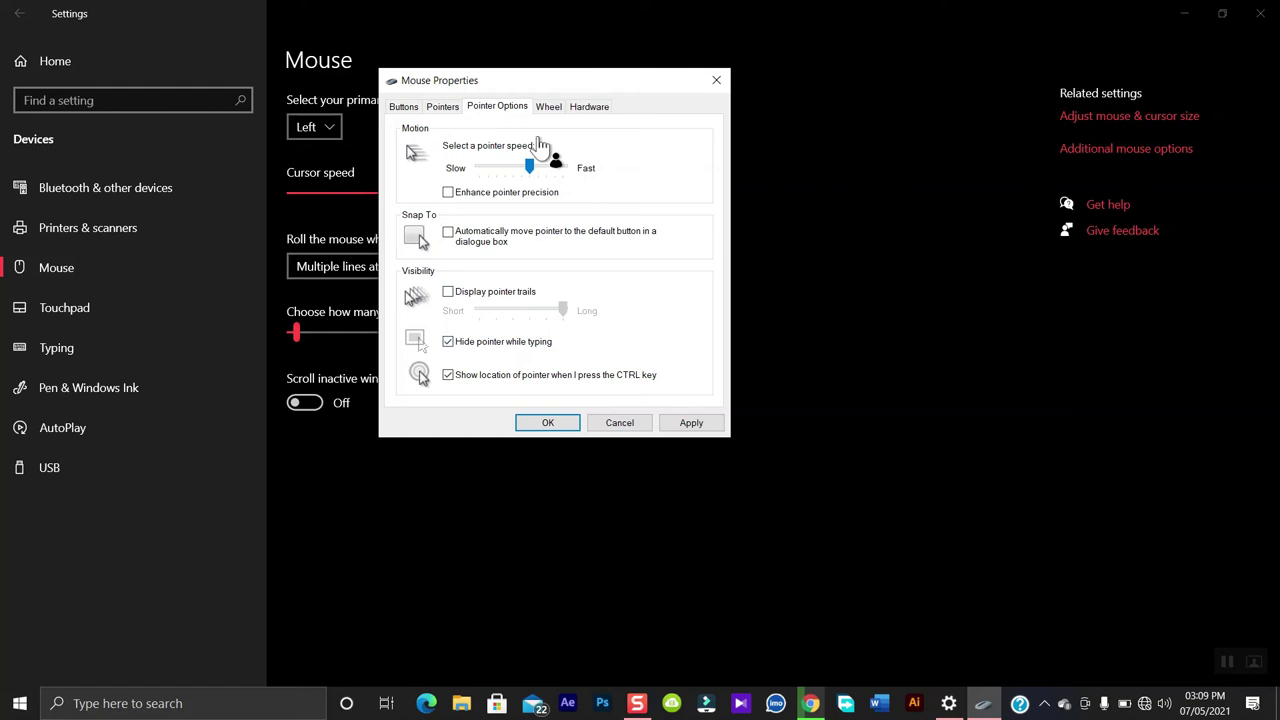
# - Check the wheel scrolling options, apply the mouse properties, and return to the desktop with the Settings window minimised
pyautogui.click(550, 107)
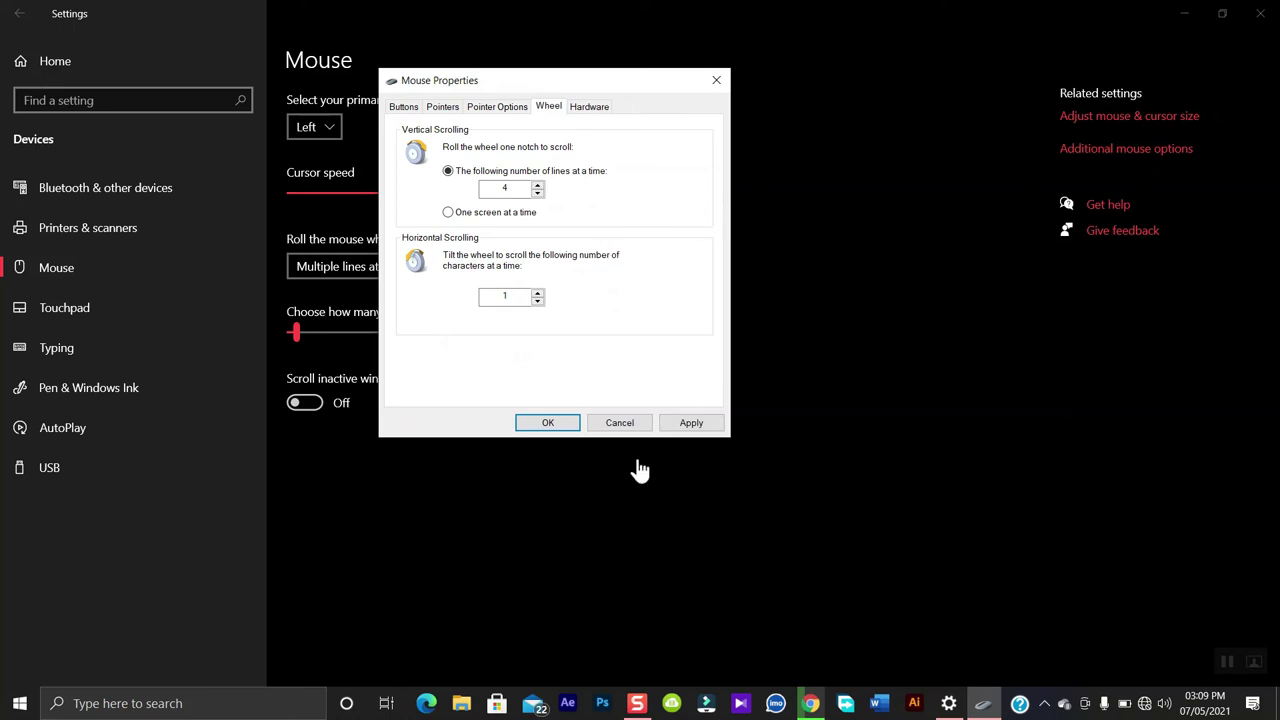
pyautogui.click(690, 423)
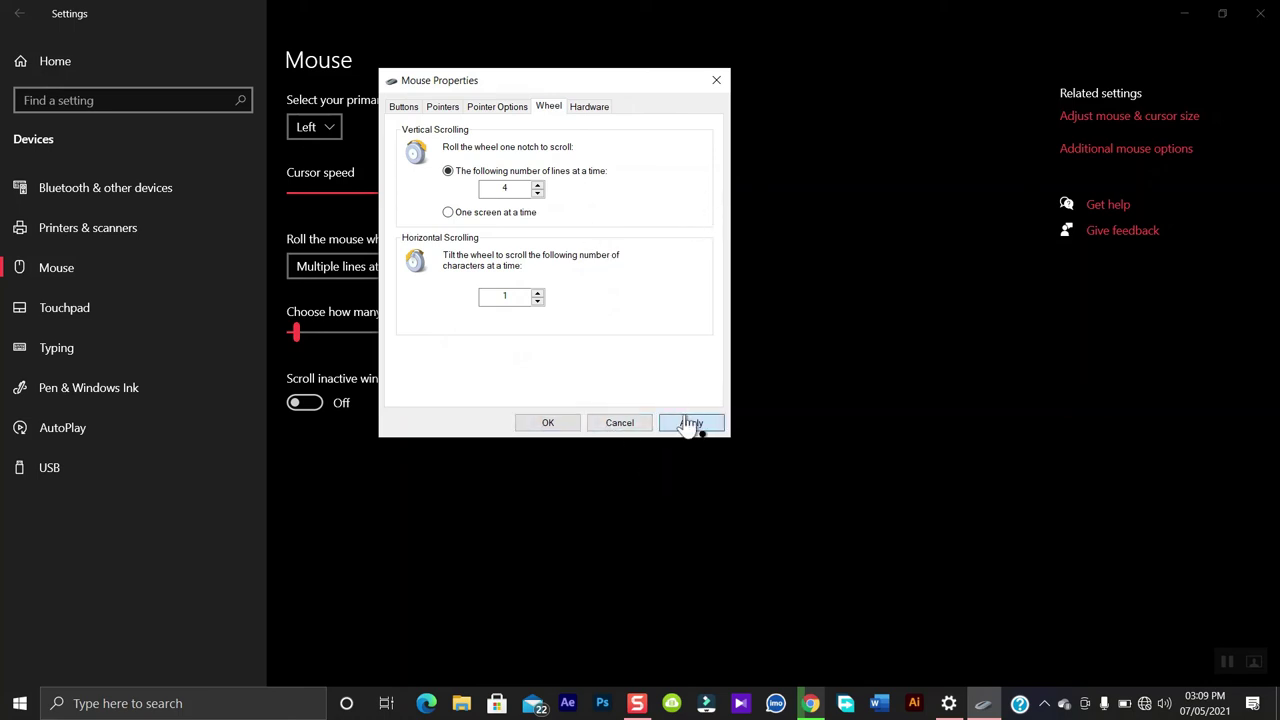
pyautogui.click(716, 82)
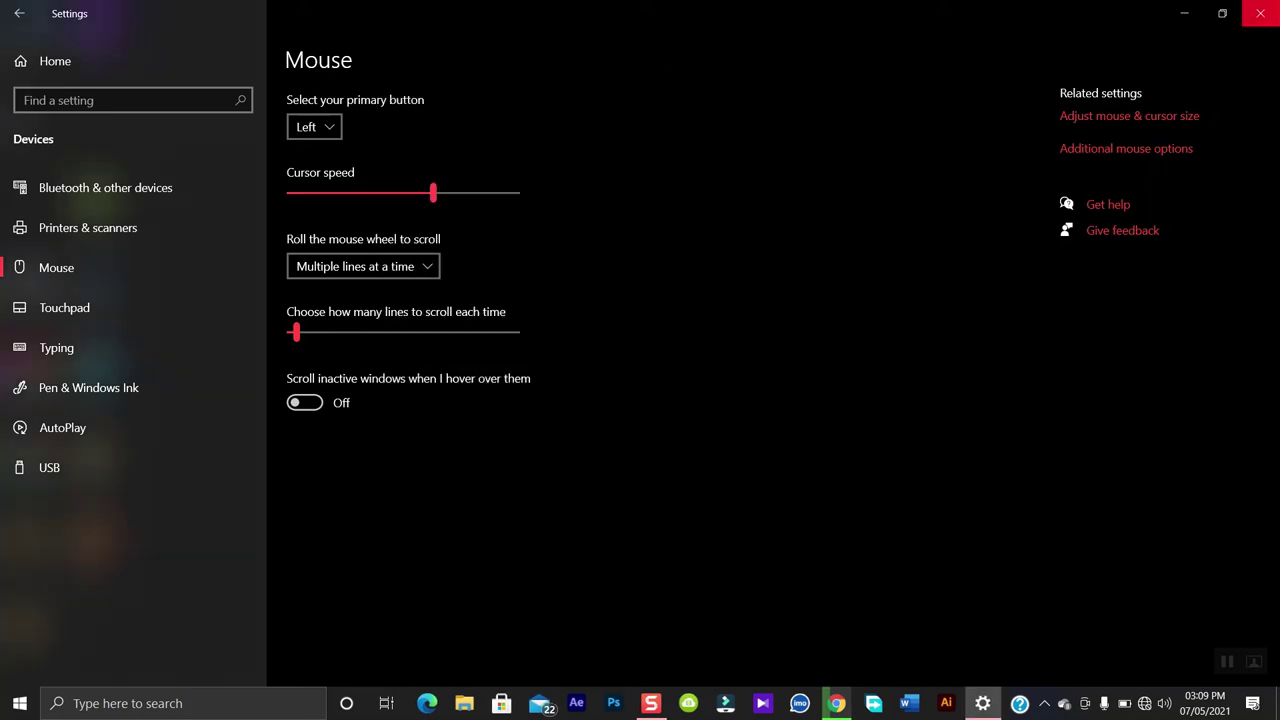
pyautogui.click(1184, 13)
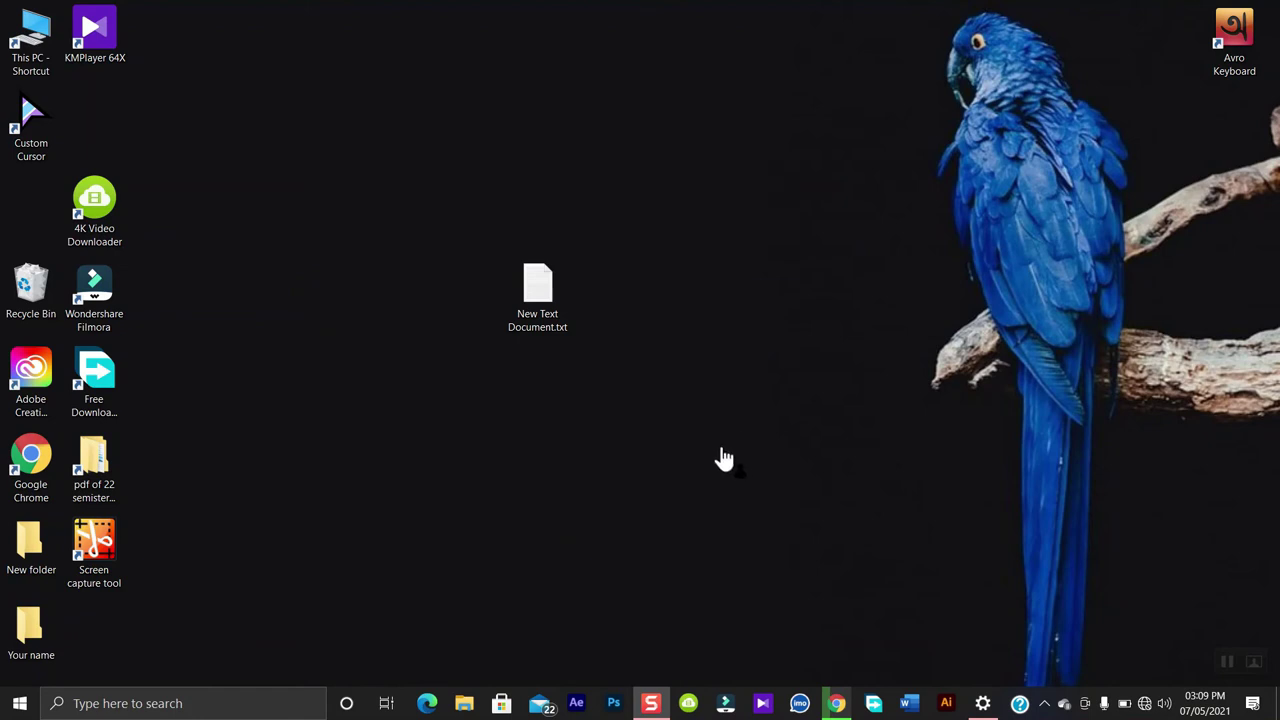
pyautogui.click(837, 701)
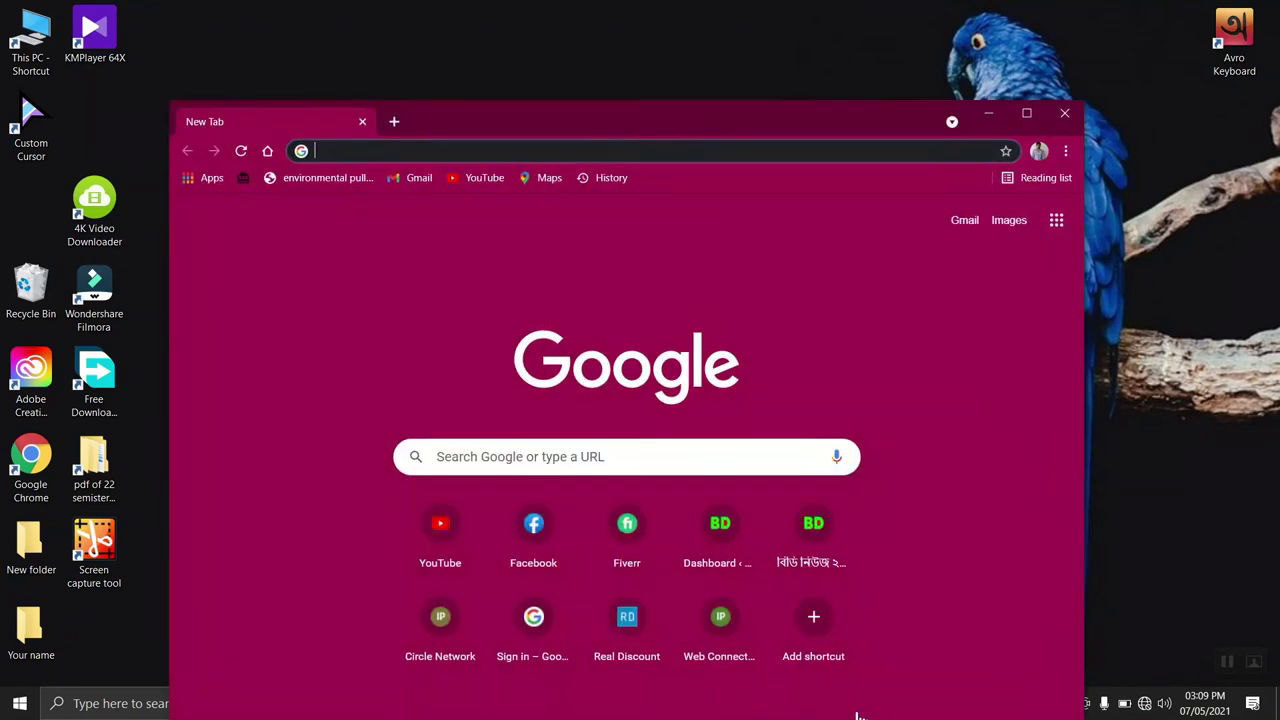
pyautogui.moveTo(814, 120); pyautogui.dragTo(807, 39)
pyautogui.click(624, 366)
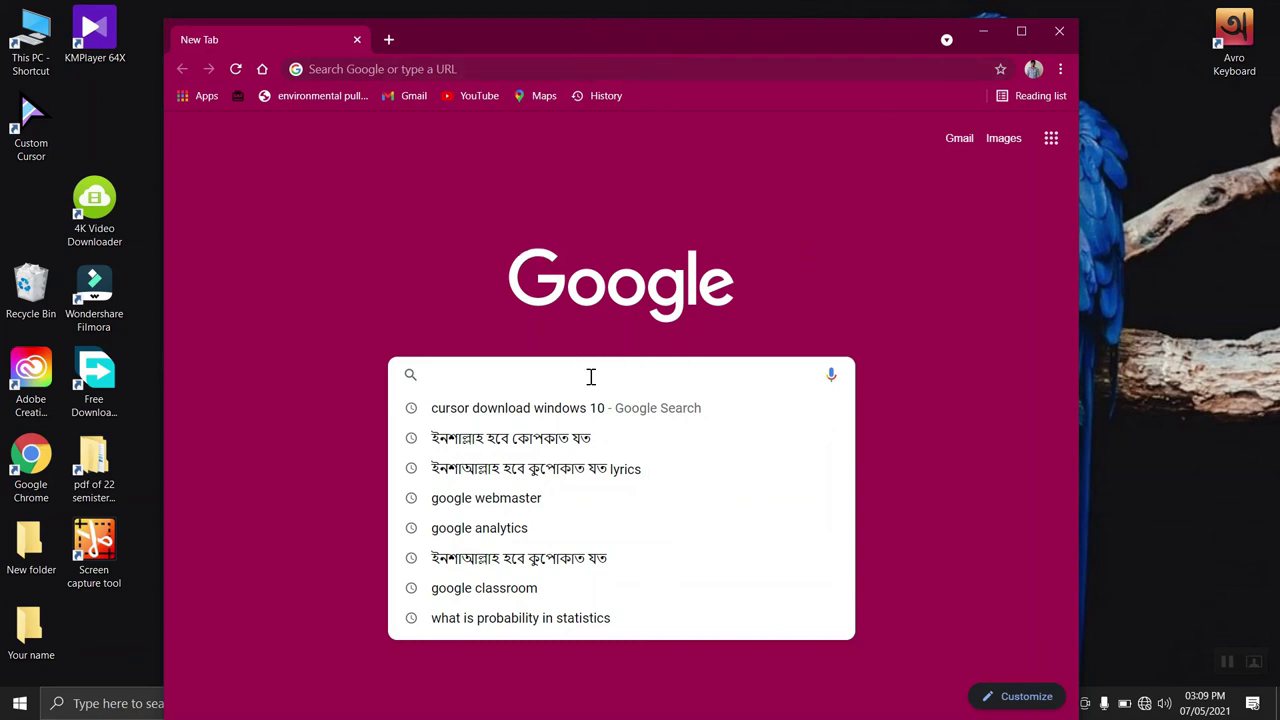
pyautogui.click(1060, 34)
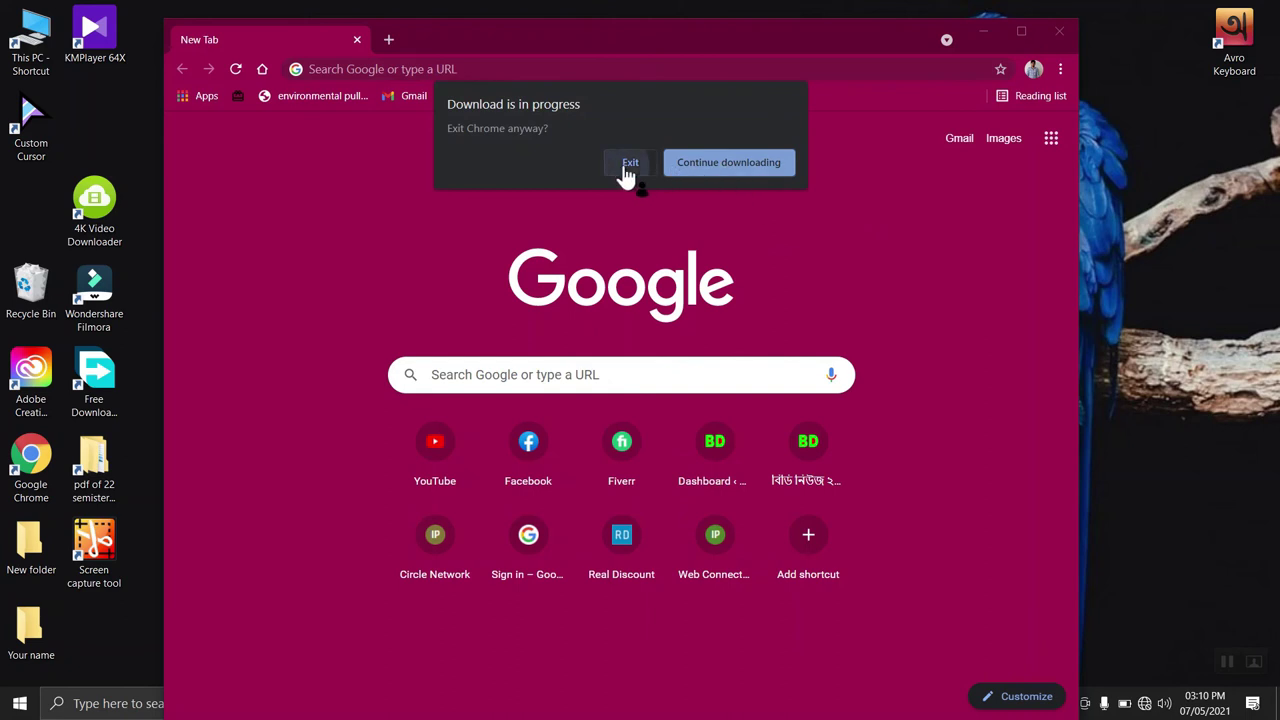
pyautogui.click(628, 163)
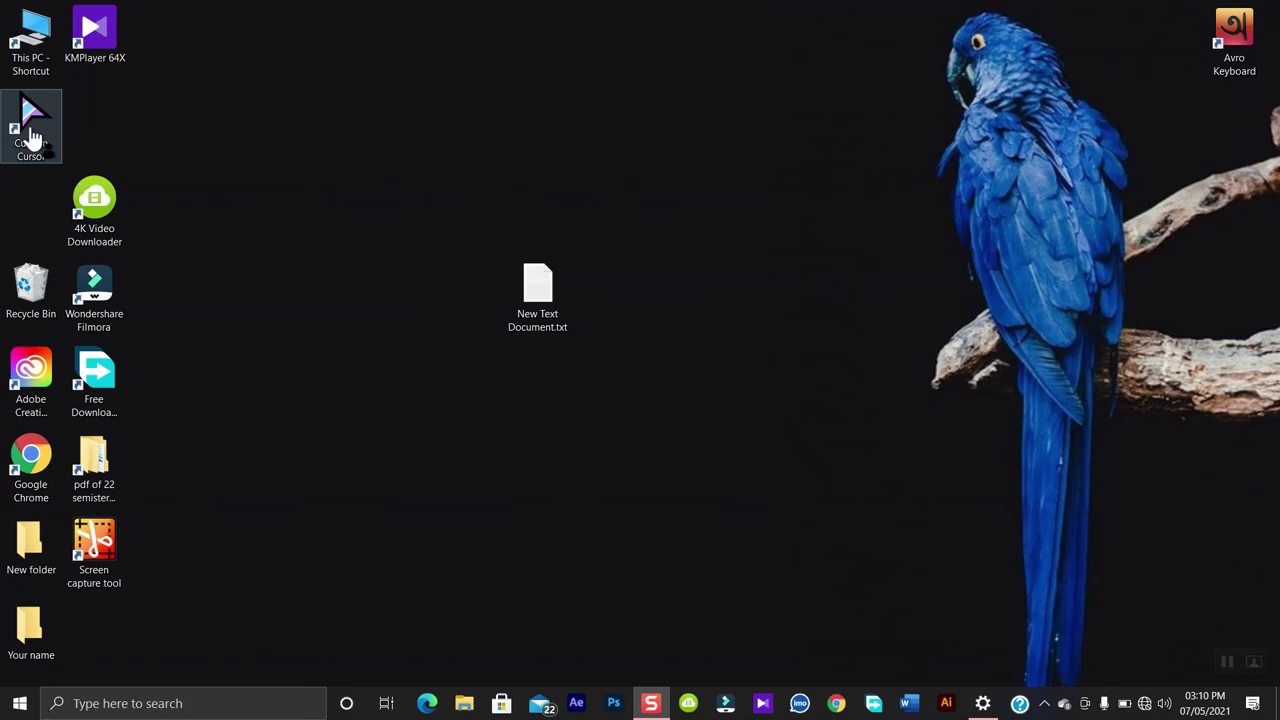
# - Open the Custom Cursor program and look through its Starter, Materials, Memes and Color Pixels cursor collections
pyautogui.doubleClick(36, 133)
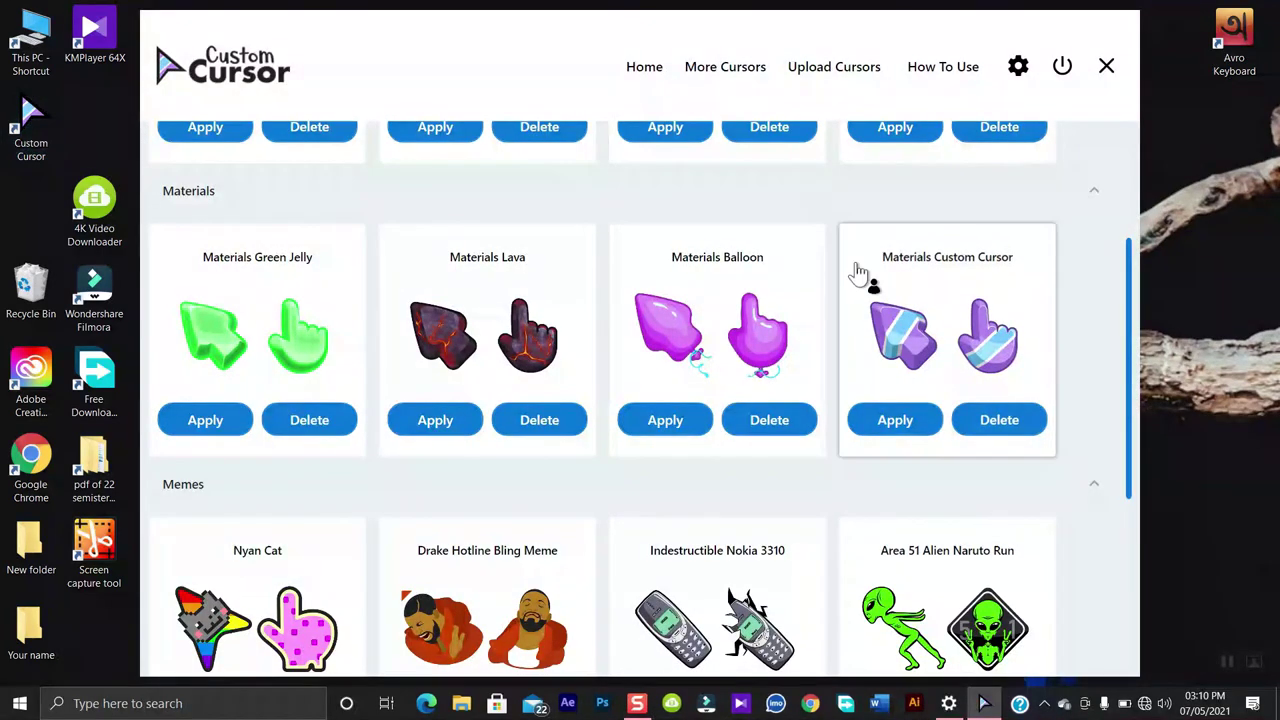
pyautogui.scroll(2, 858, 275)
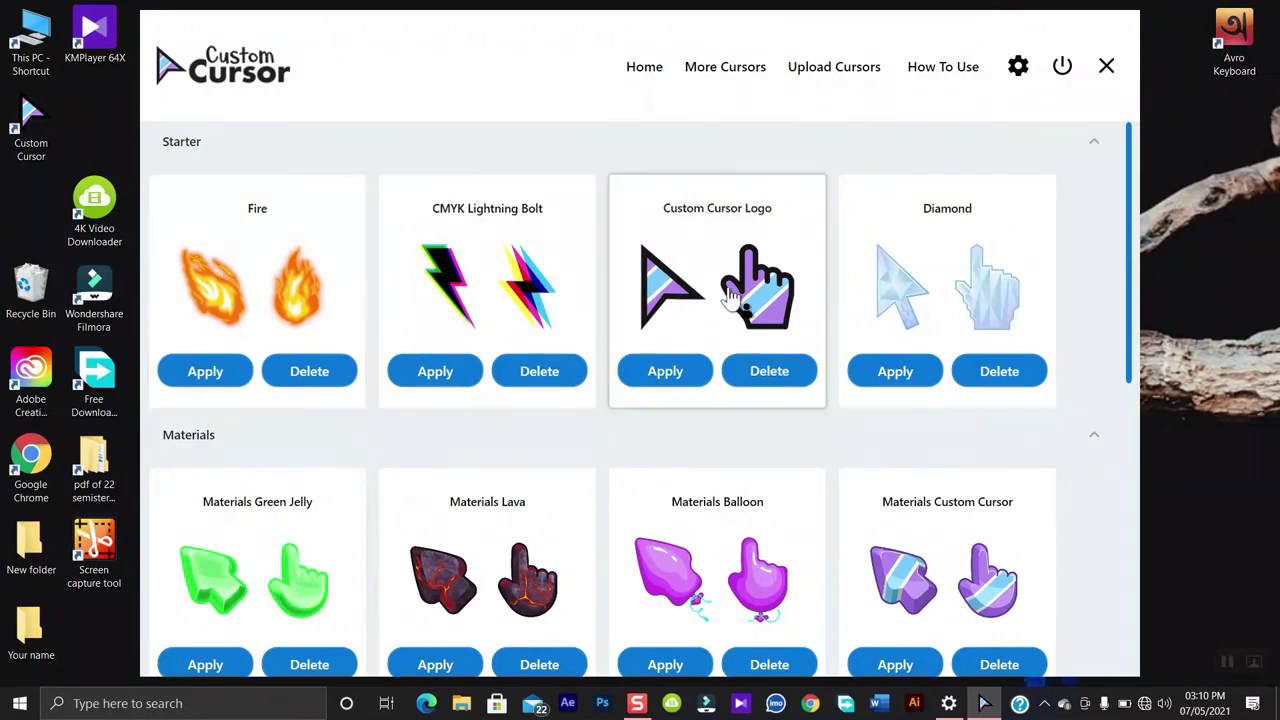
pyautogui.scroll(-1, 742, 325)
pyautogui.scroll(1, 742, 340)
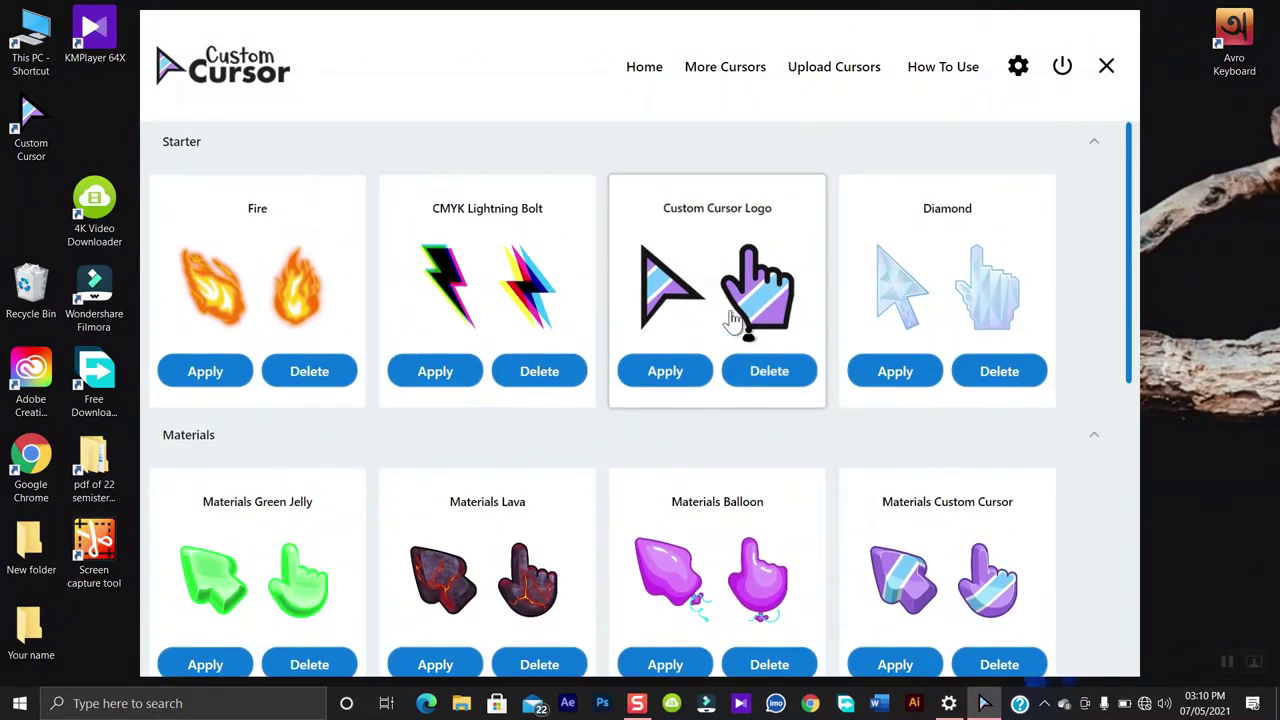
pyautogui.scroll(-1, 712, 305)
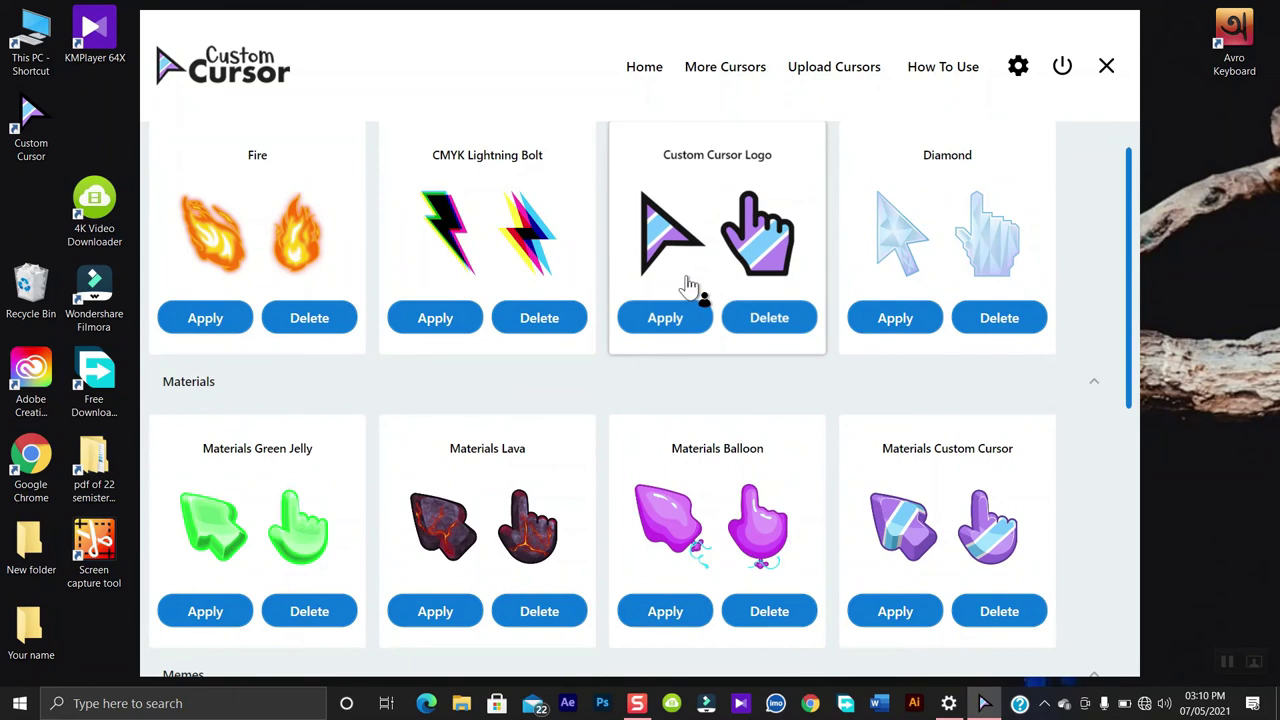
pyautogui.scroll(-2, 725, 240)
pyautogui.scroll(-1, 722, 246)
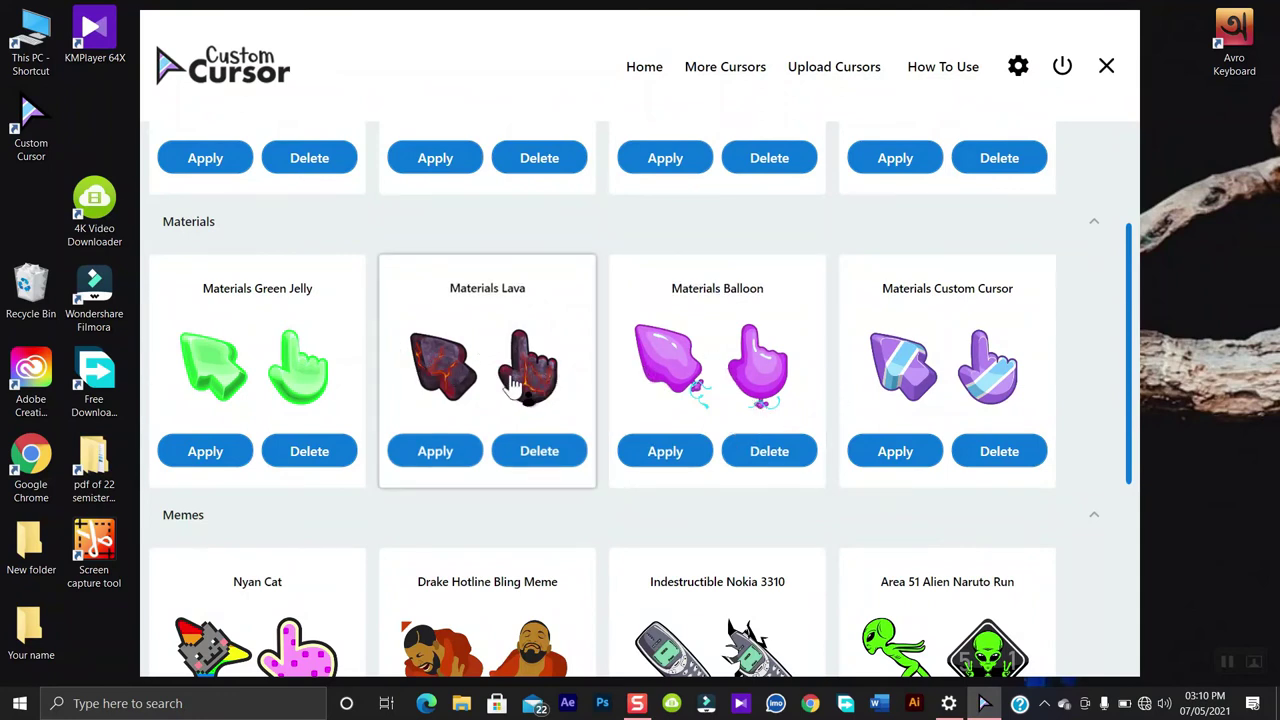
pyautogui.scroll(-1, 510, 383)
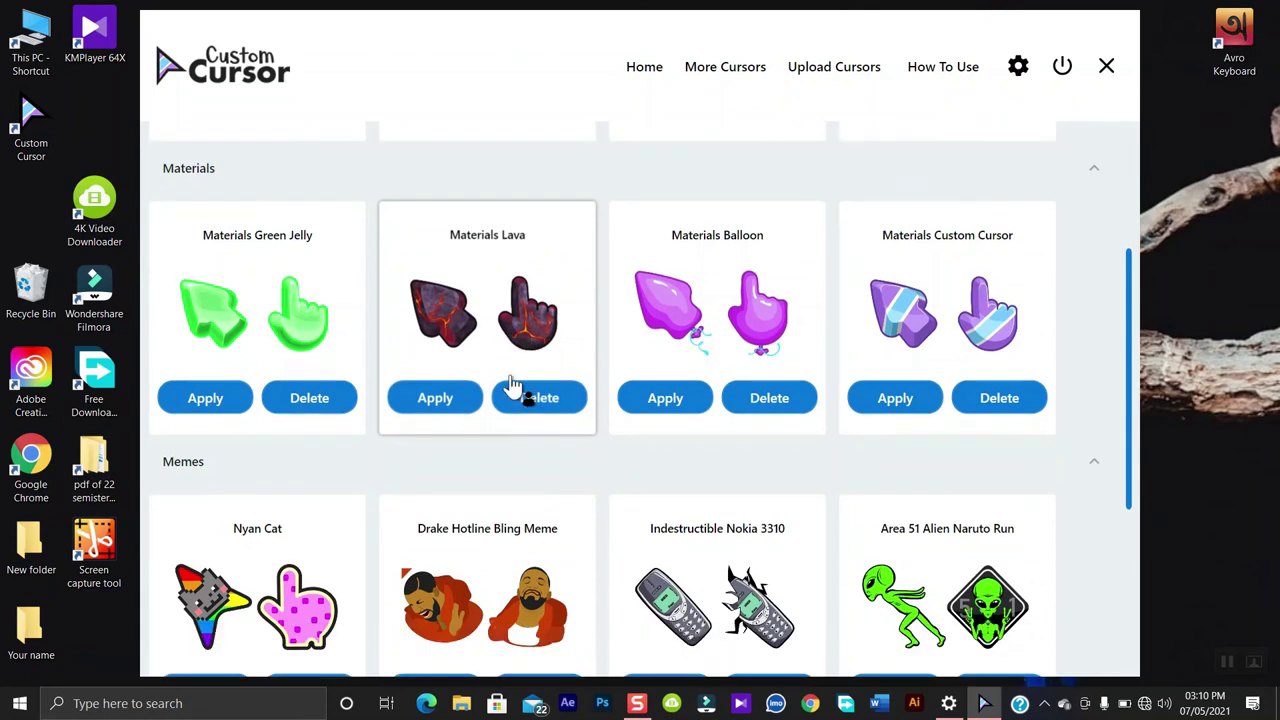
pyautogui.scroll(-3, 565, 278)
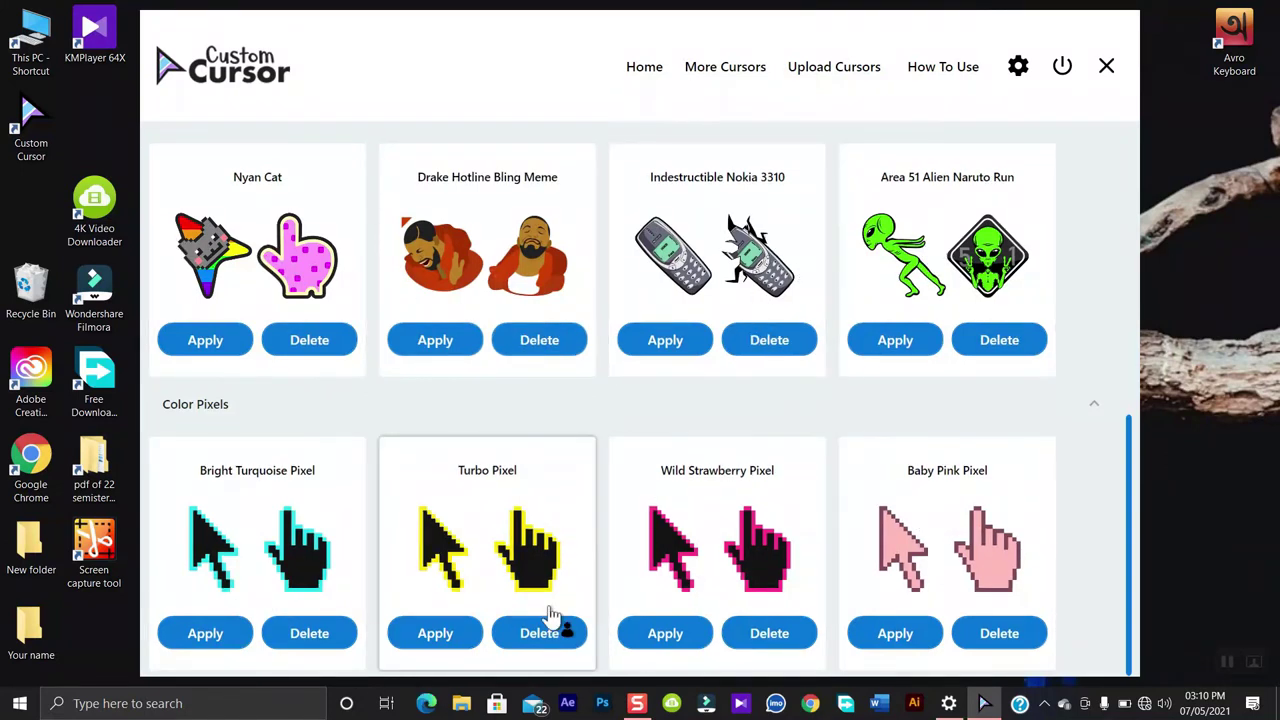
pyautogui.scroll(3, 694, 563)
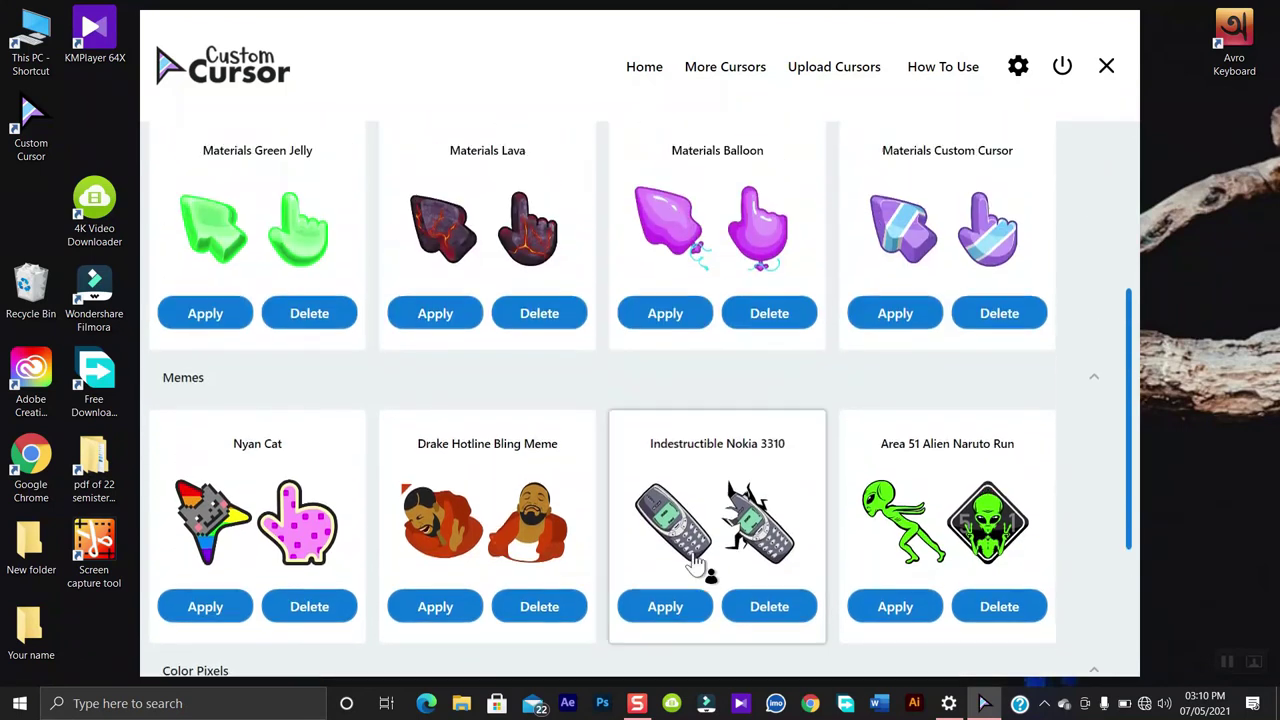
# - Apply the Materials Lava cursor from the Materials collection and hide the Custom Cursor window to the tray
pyautogui.scroll(2, 694, 563)
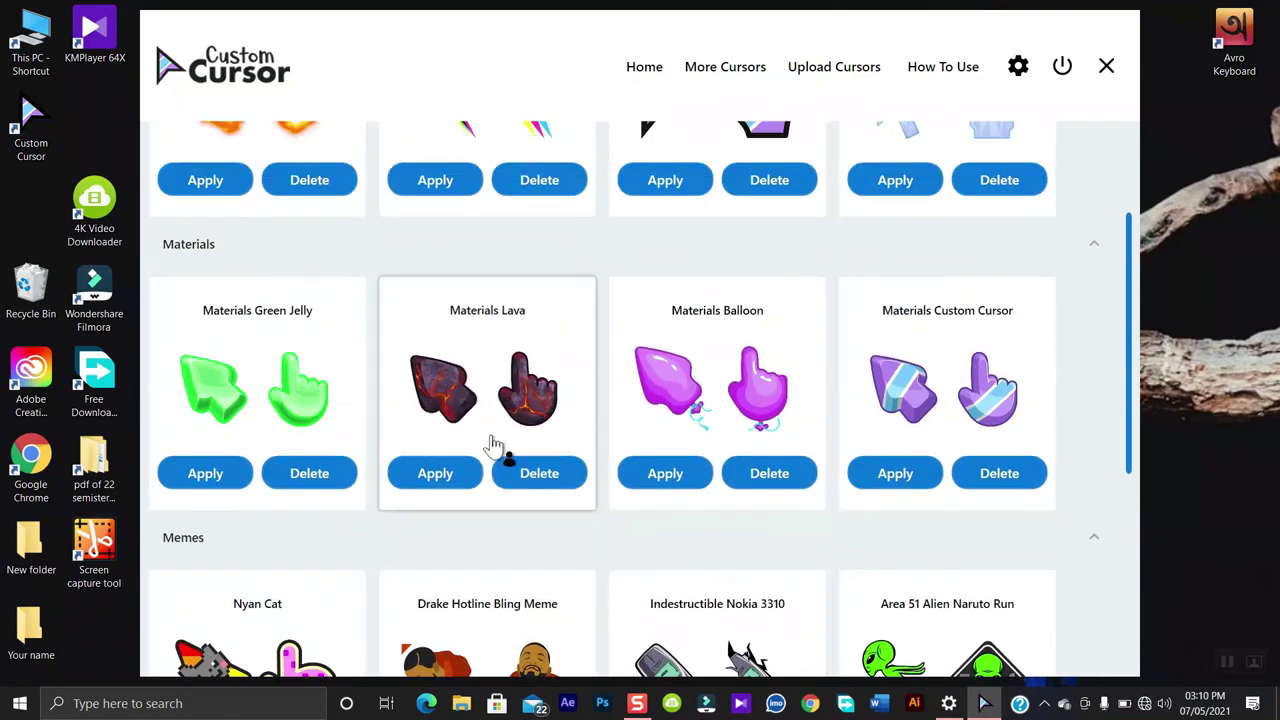
pyautogui.scroll(1, 437, 400)
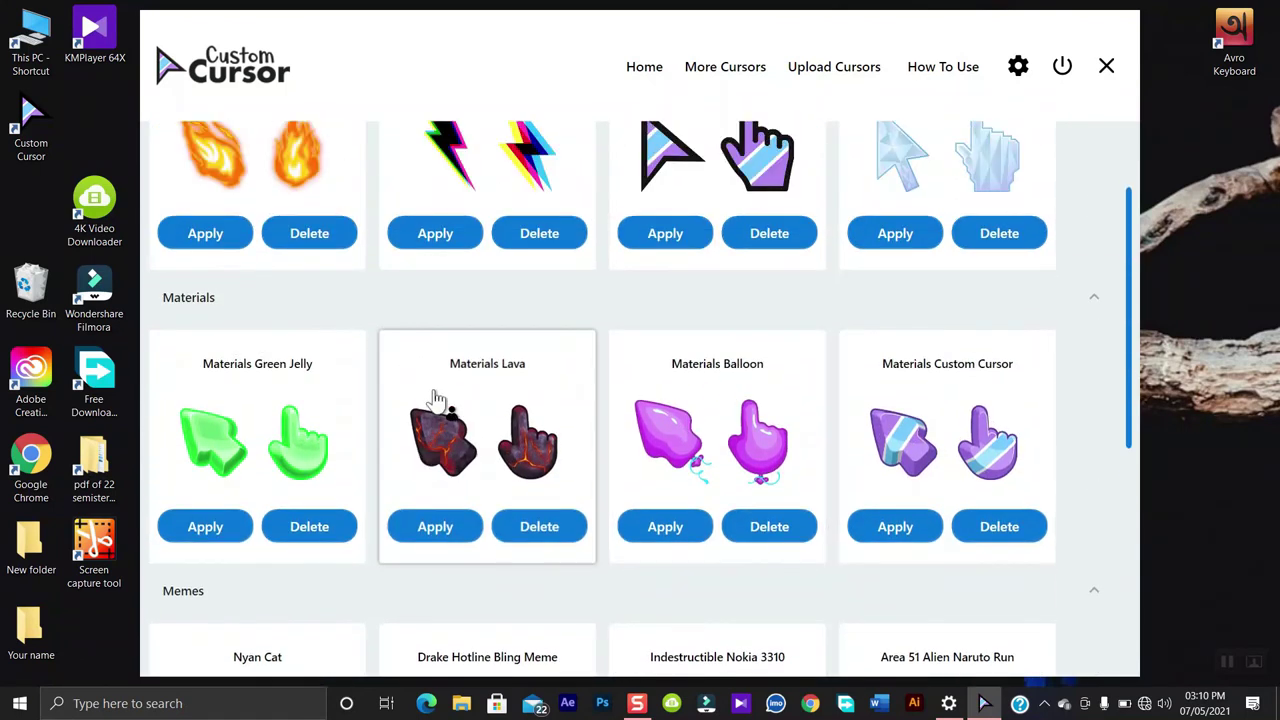
pyautogui.scroll(2, 437, 400)
pyautogui.scroll(-1, 466, 485)
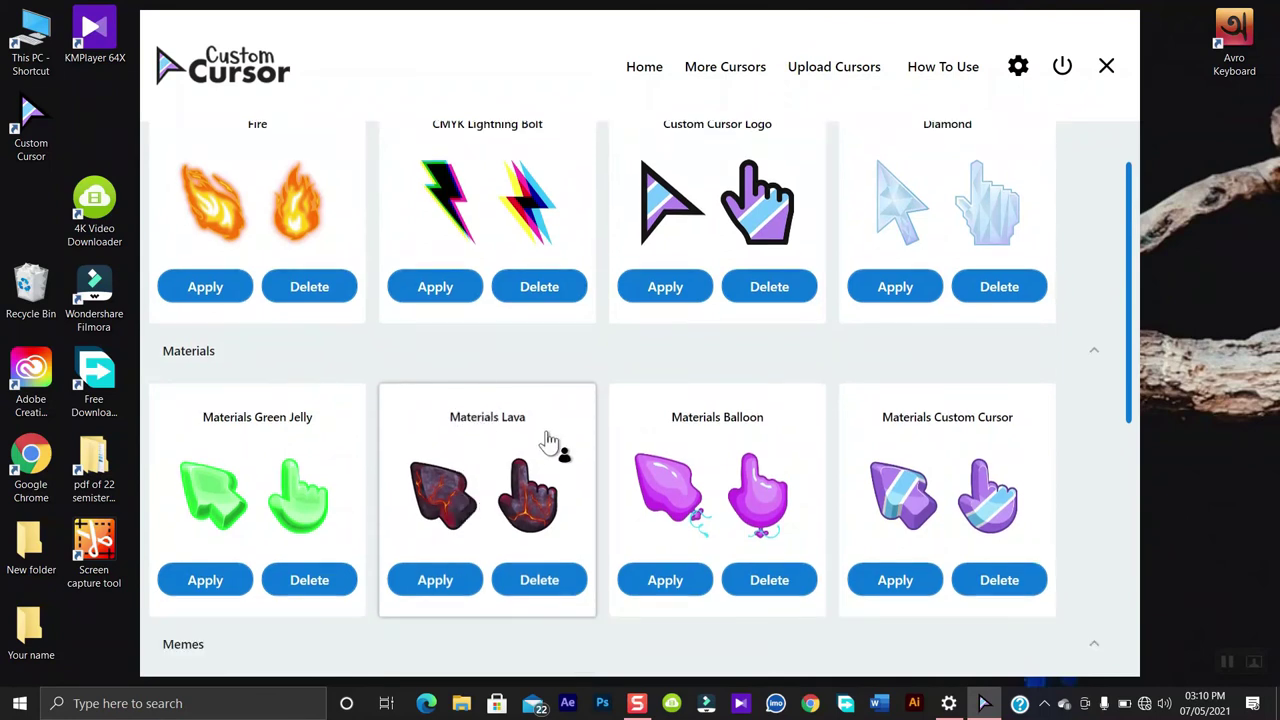
pyautogui.scroll(-1, 550, 440)
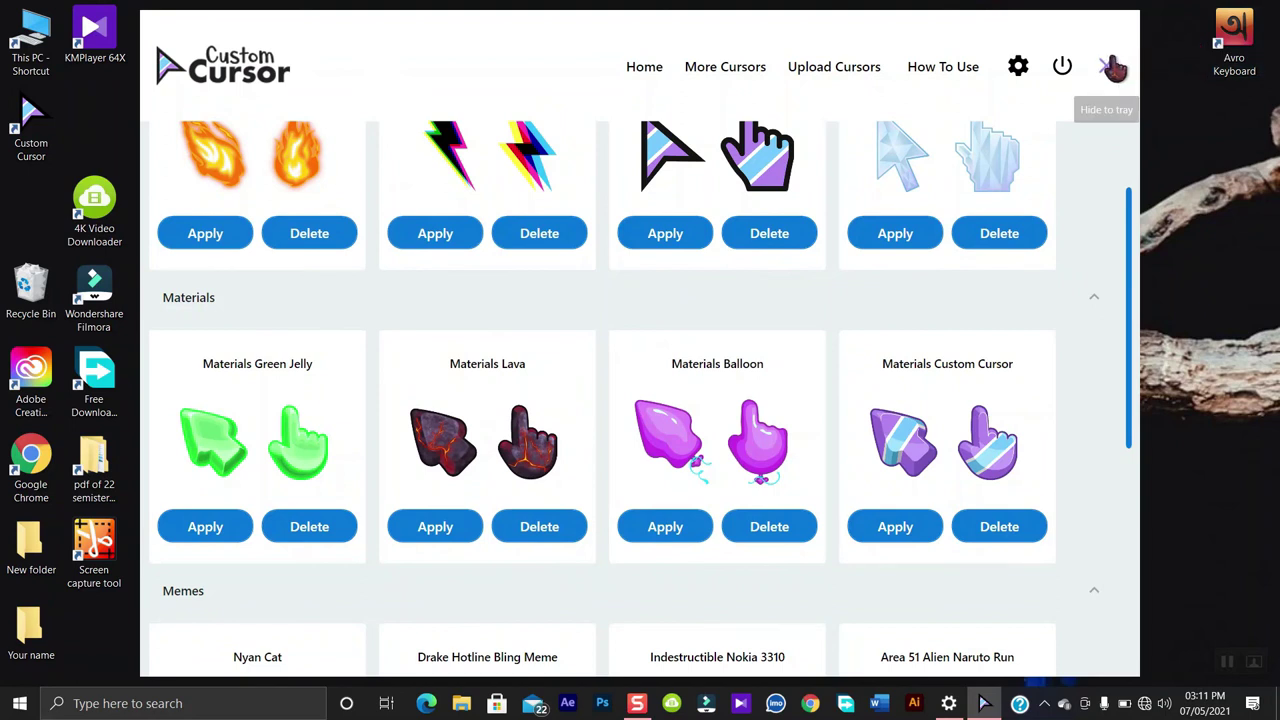
pyautogui.click(1106, 66)
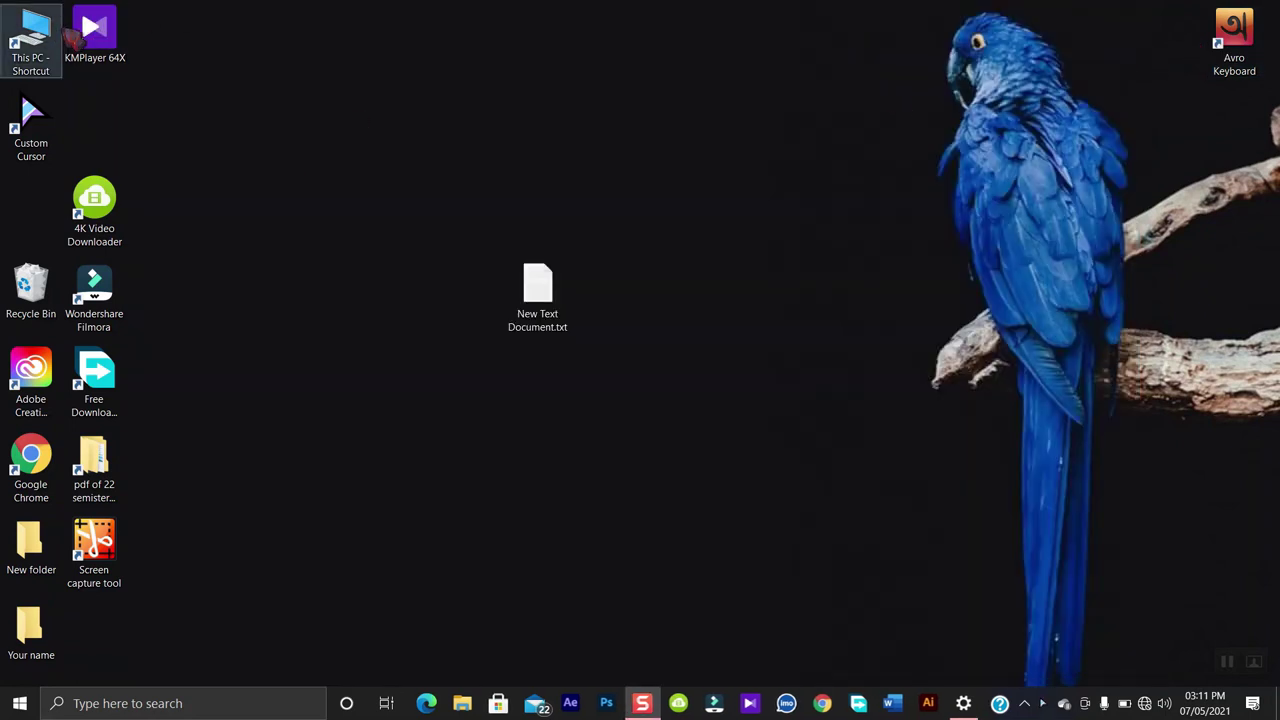